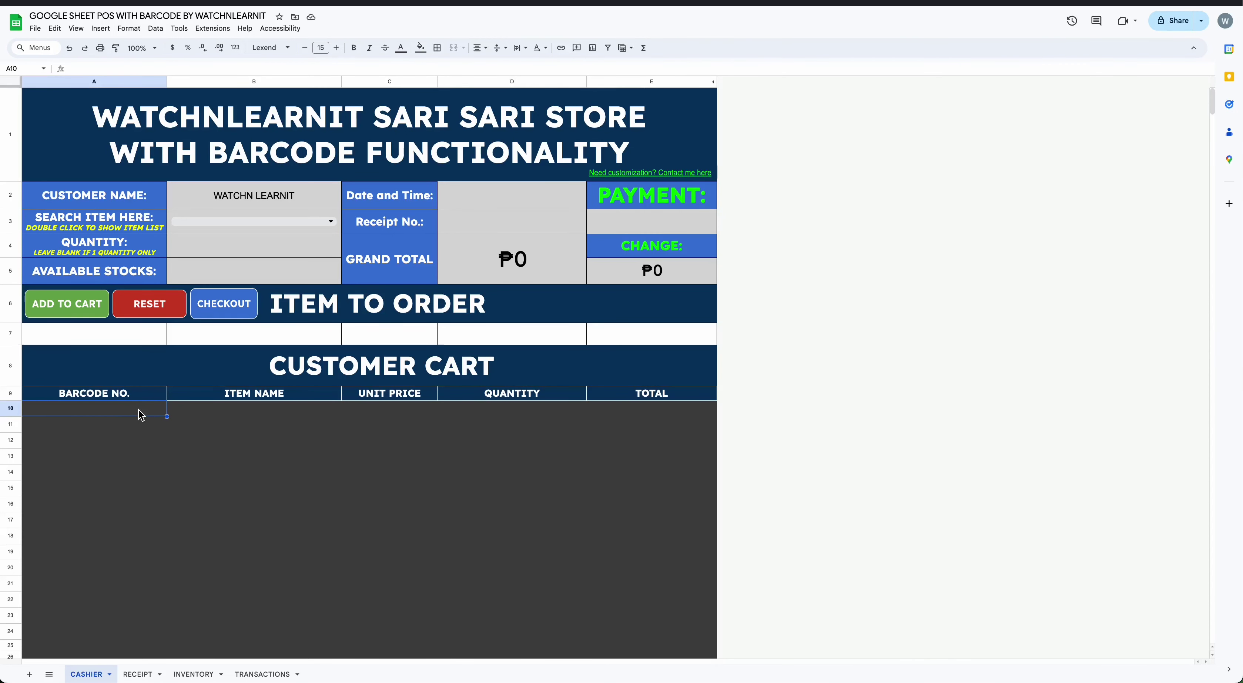
text(4902430093835)
key(Return)
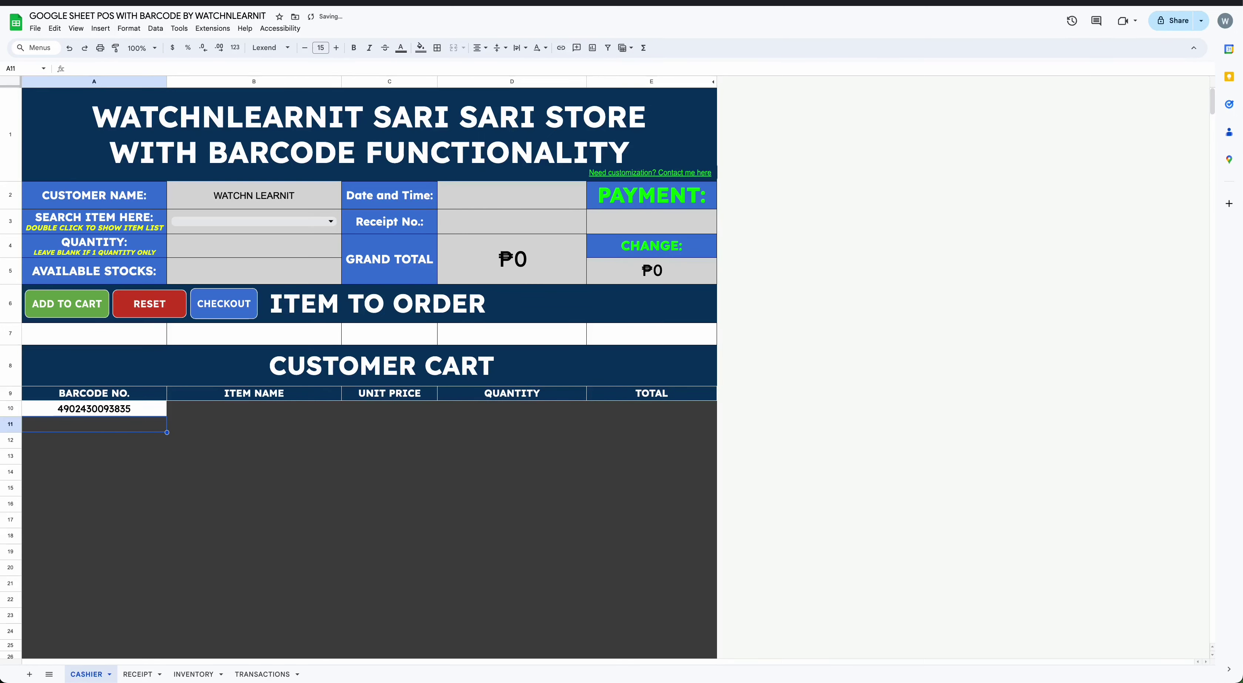
text(033844000158)
key(Return)
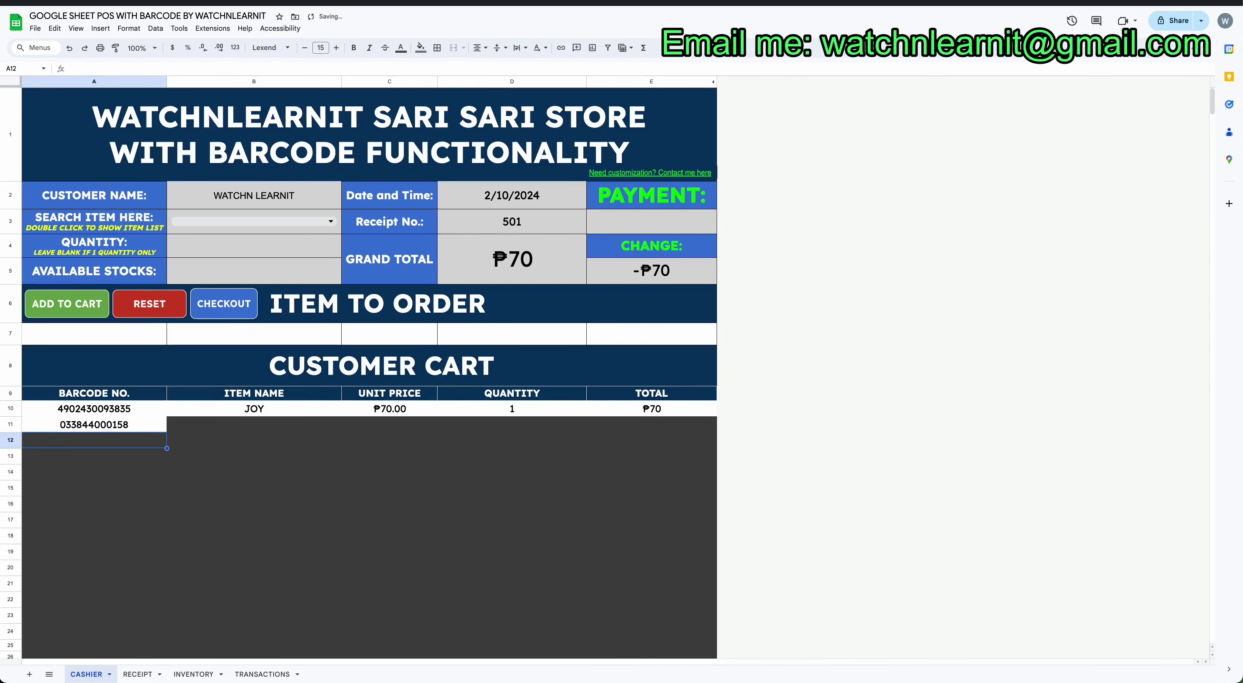
text(4800344004940)
key(Return)
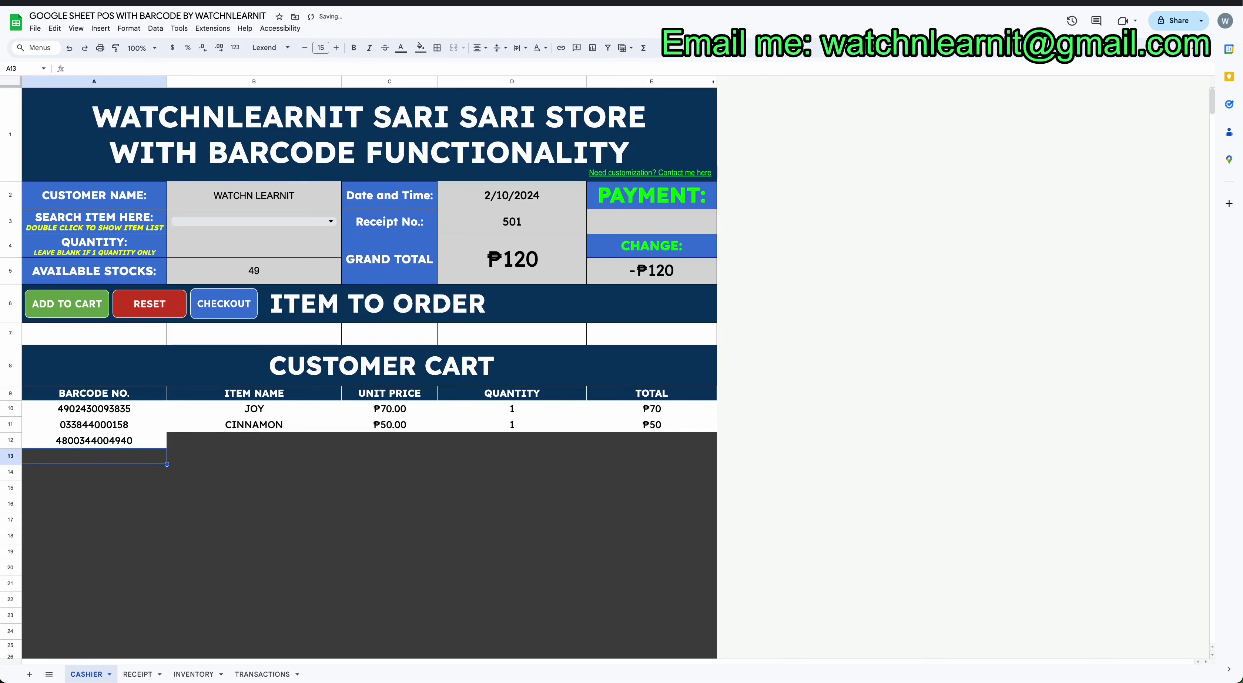
text(4808885197411)
key(Return)
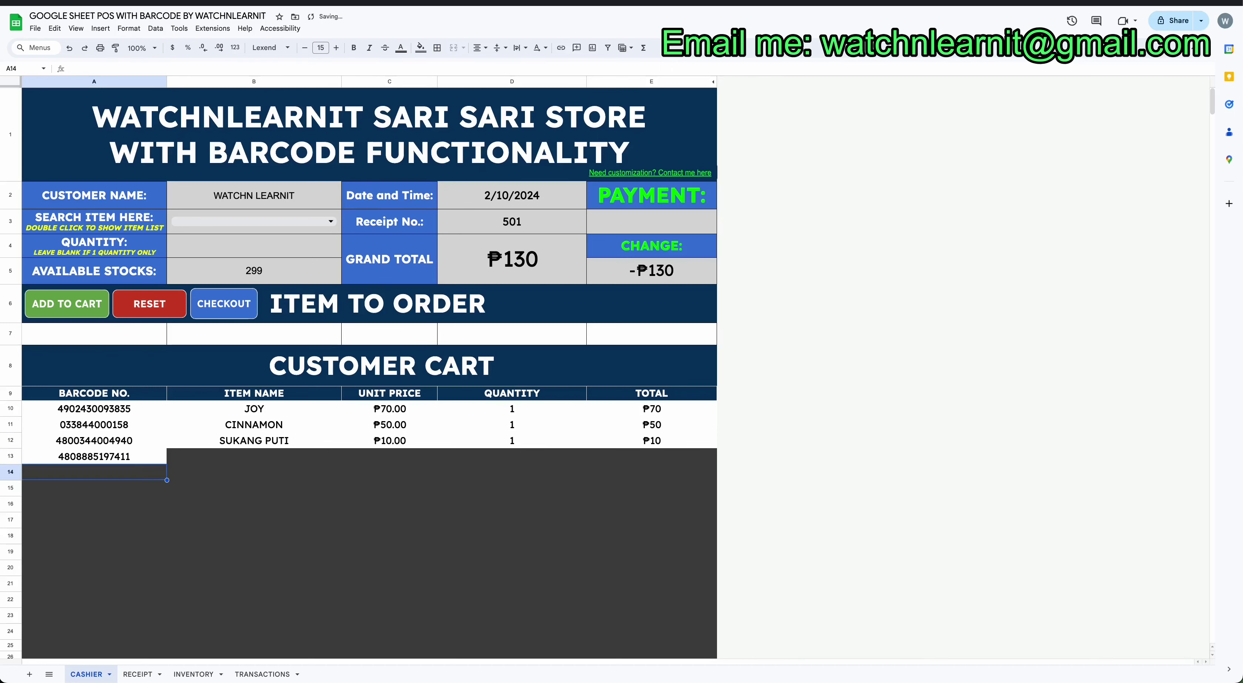
Step: Search for grapes and add 5 GRAPES to the cart
double_click(209, 229)
text(grapes)
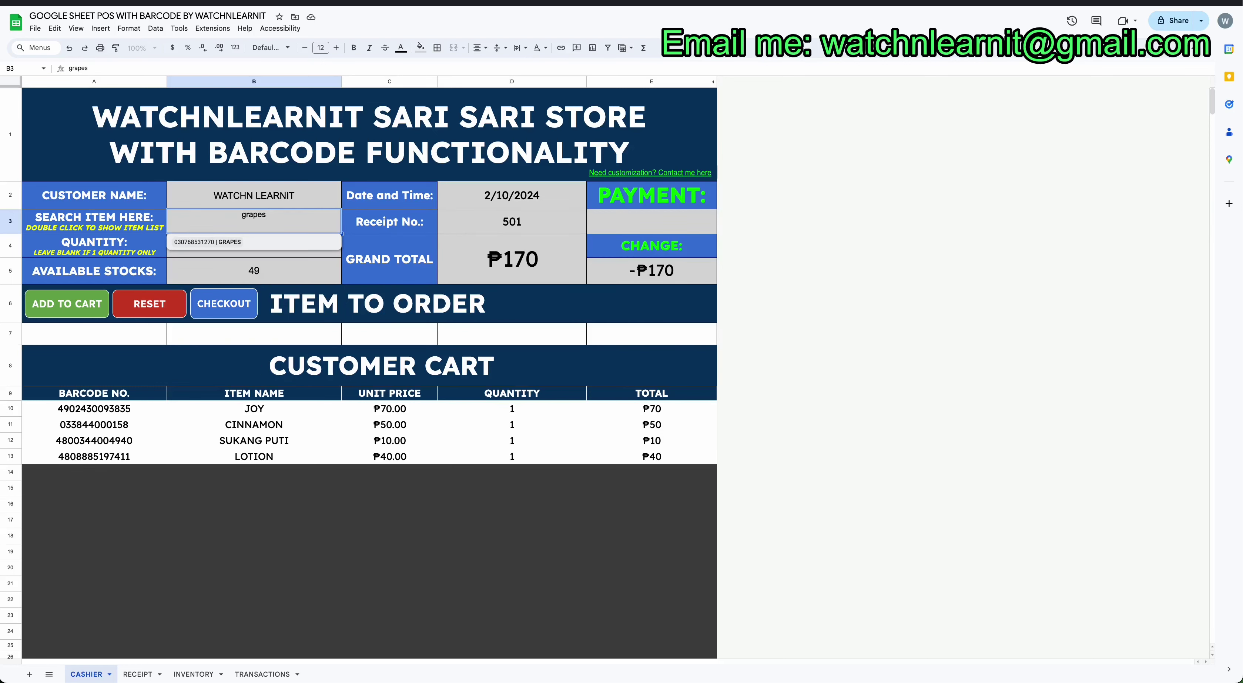
click(212, 240)
click(226, 244)
text(5)
key(Return)
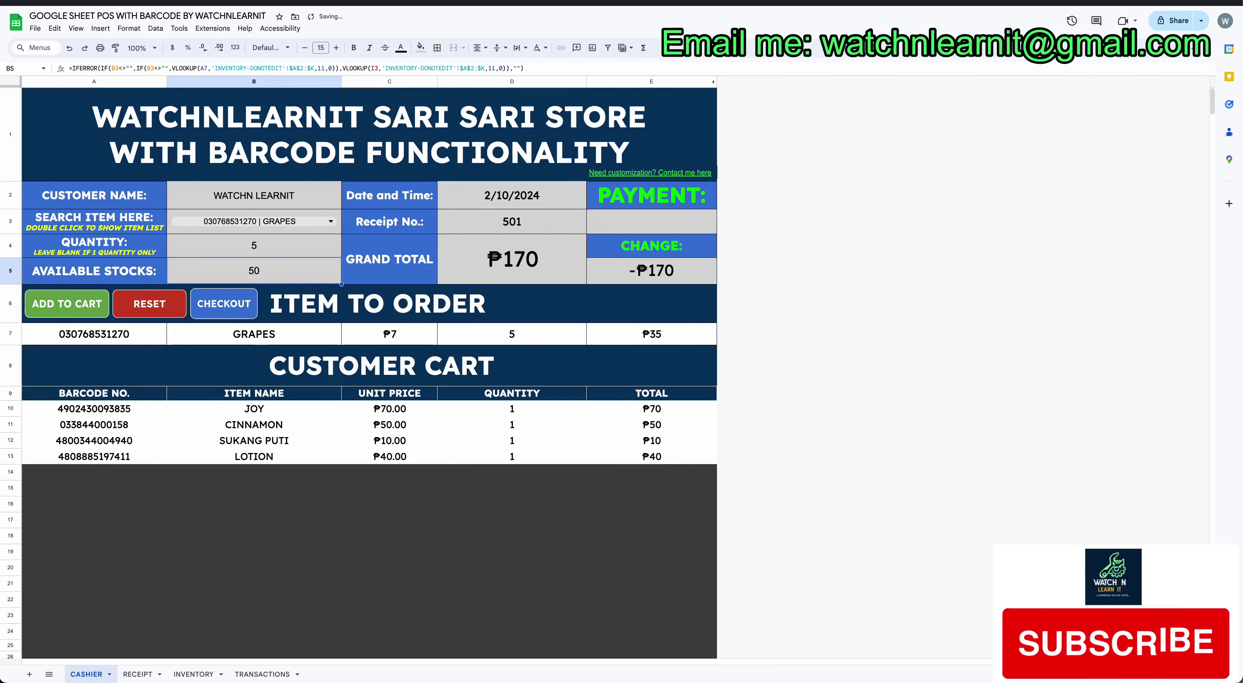
click(81, 307)
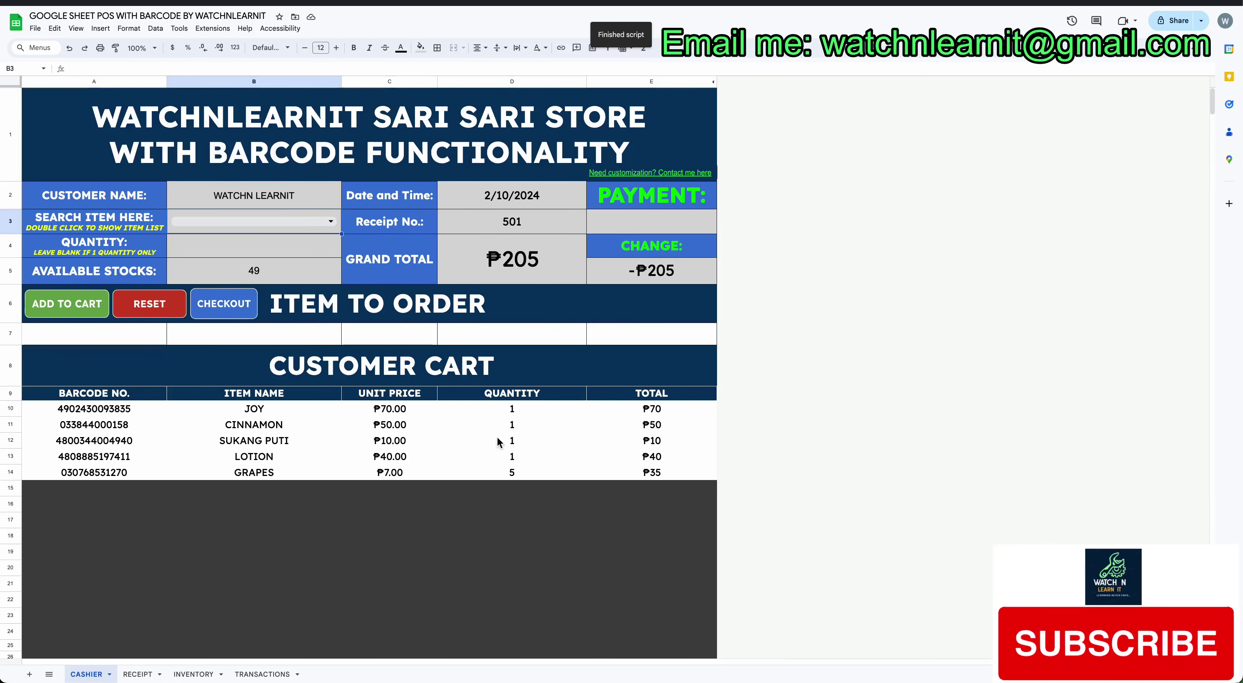
Step: Change CINNAMON's cart quantity to 10
click(502, 424)
text(10)
key(Return)
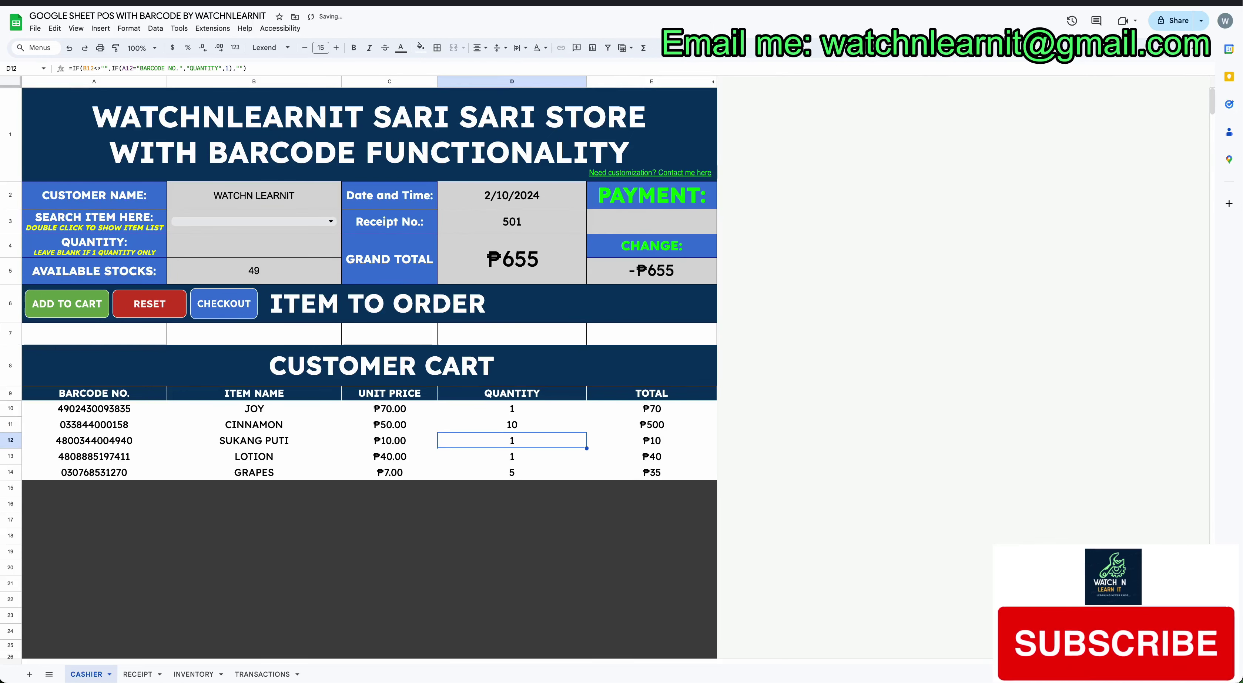
Step: Try setting JOY's quantity to 50 and dismiss the Insufficient Stocks alert
click(518, 411)
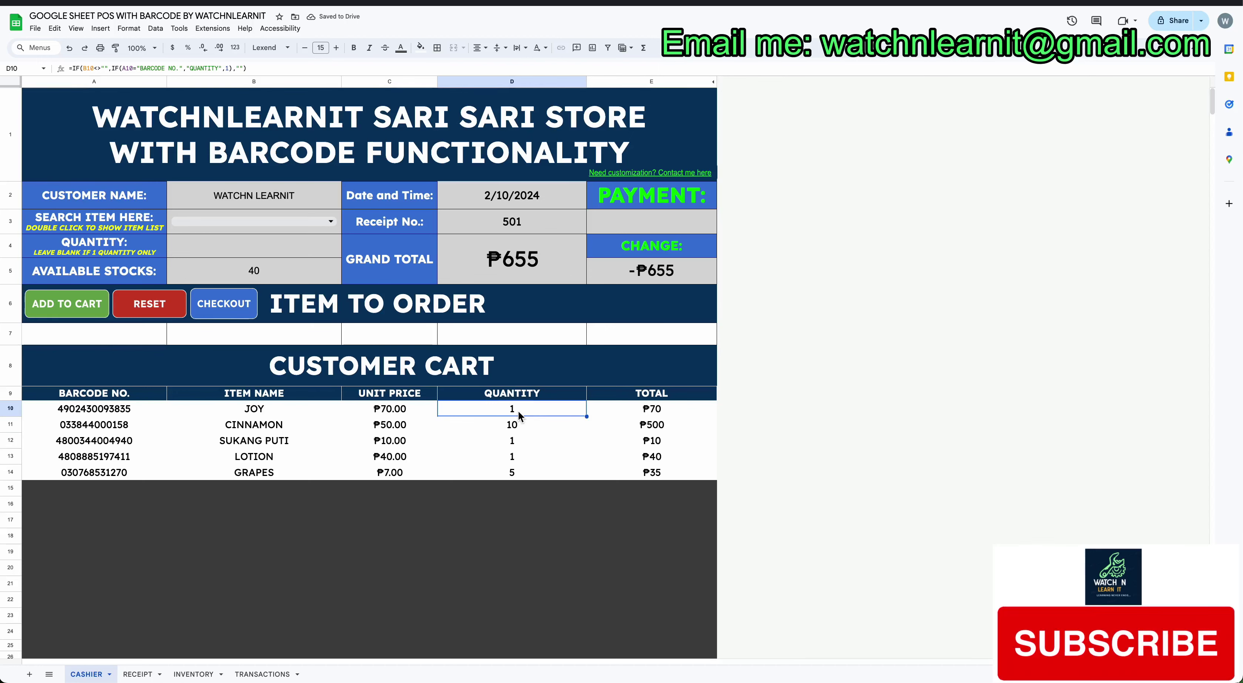
click(265, 267)
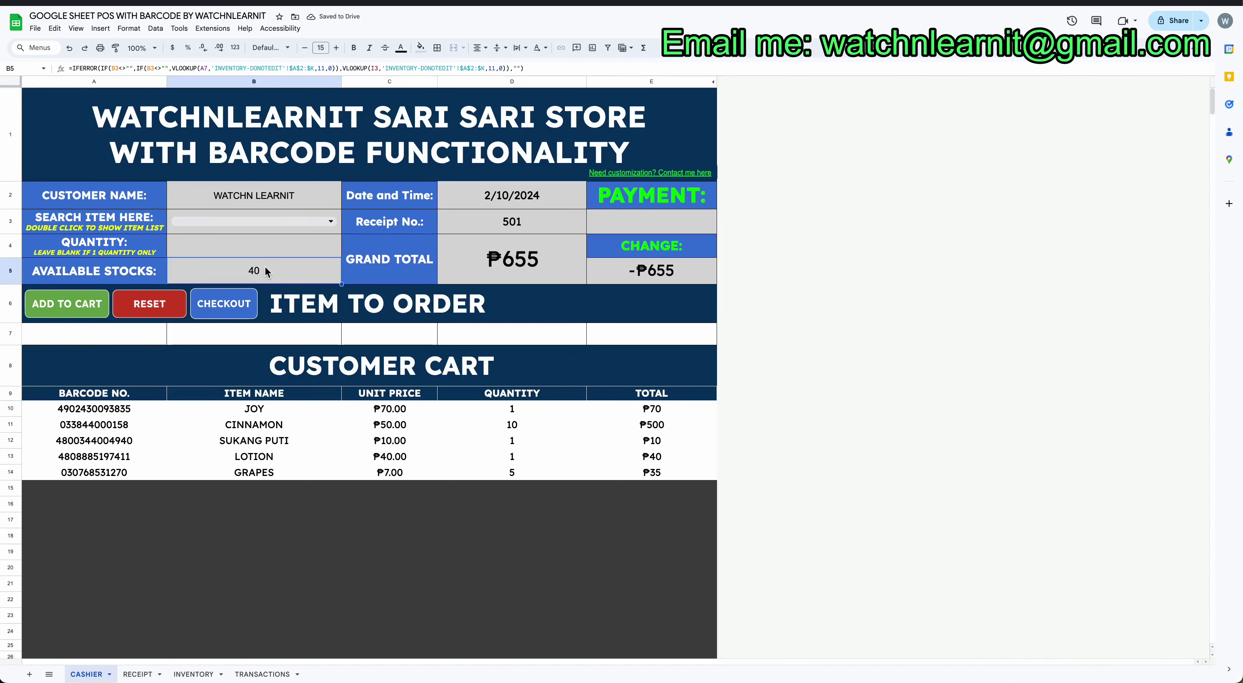
click(511, 413)
text(50)
key(Return)
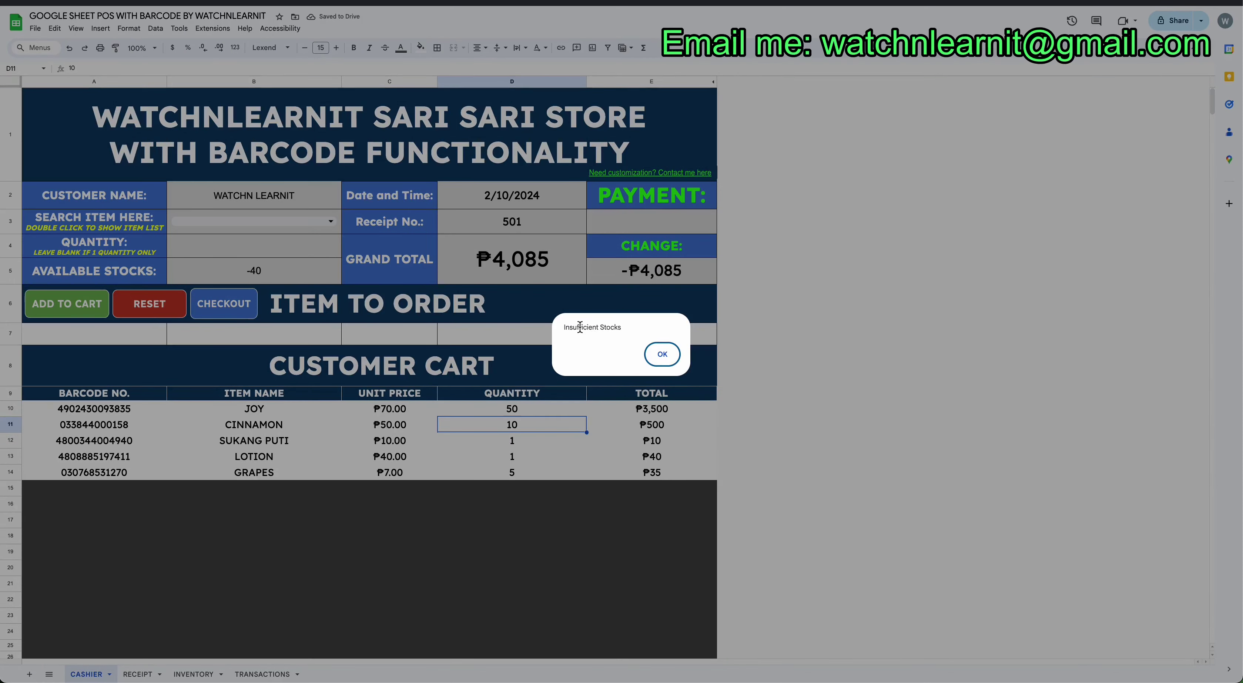
triple_click(572, 327)
click(662, 354)
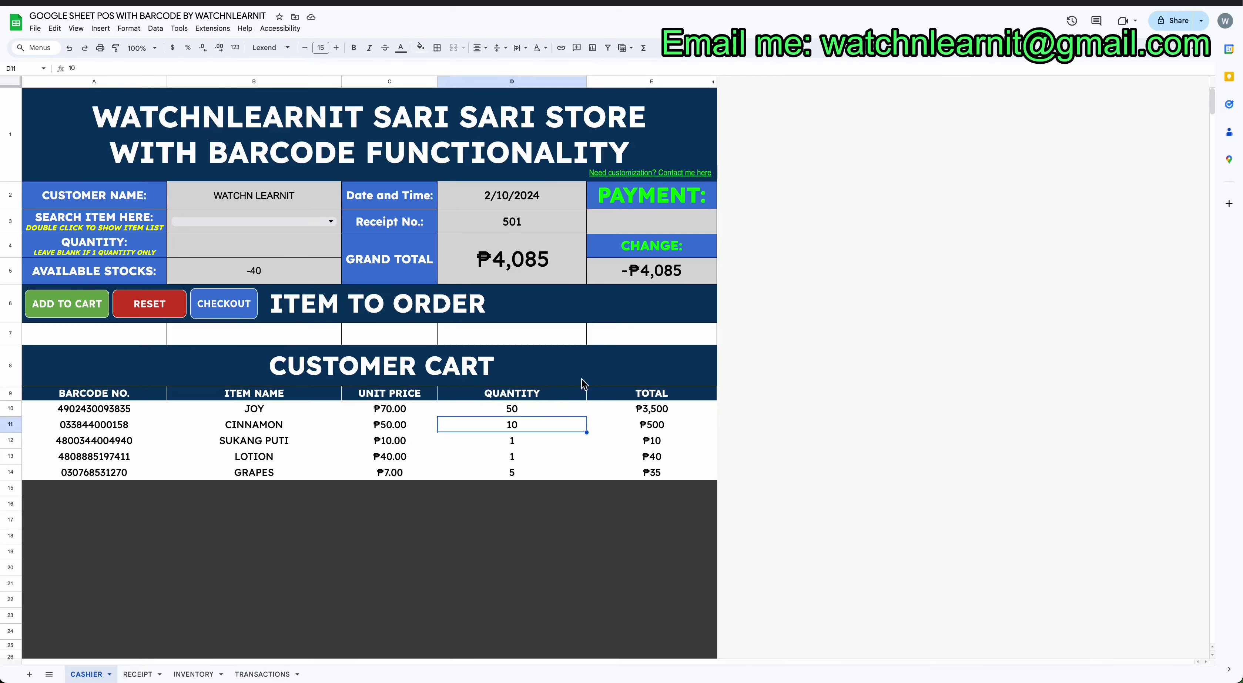
Step: Set JOY's cart quantity to 10 instead
click(528, 409)
text(10)
key(Return)
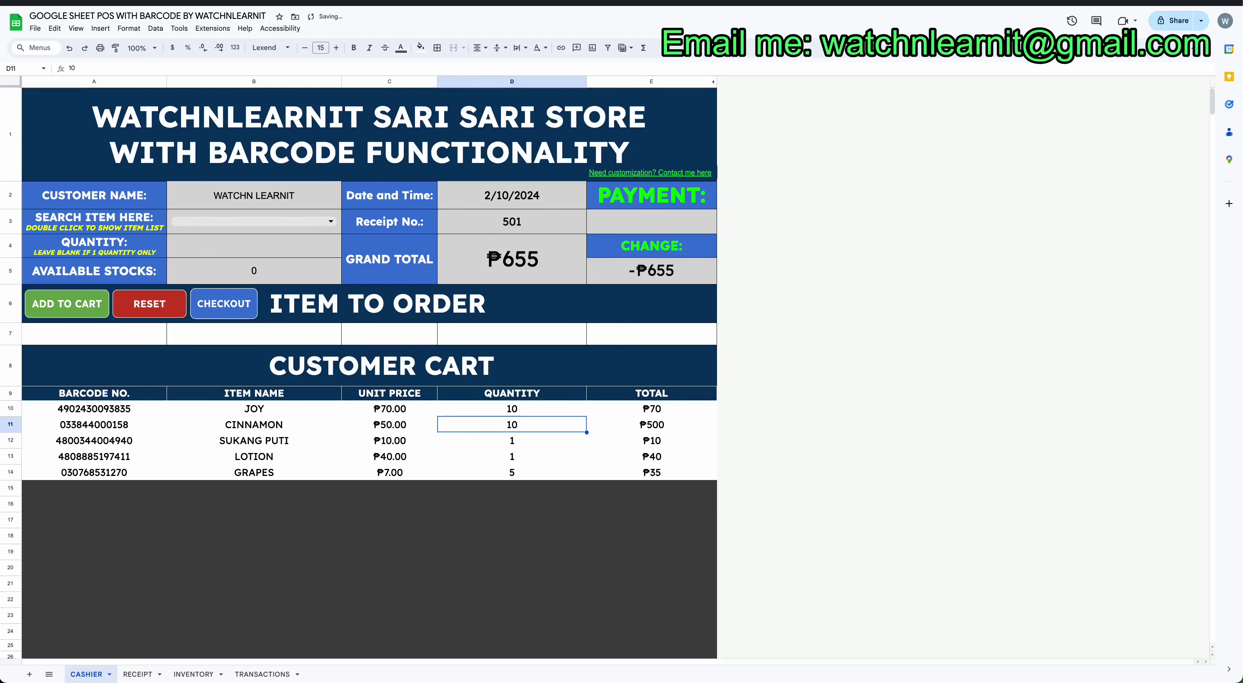
click(613, 226)
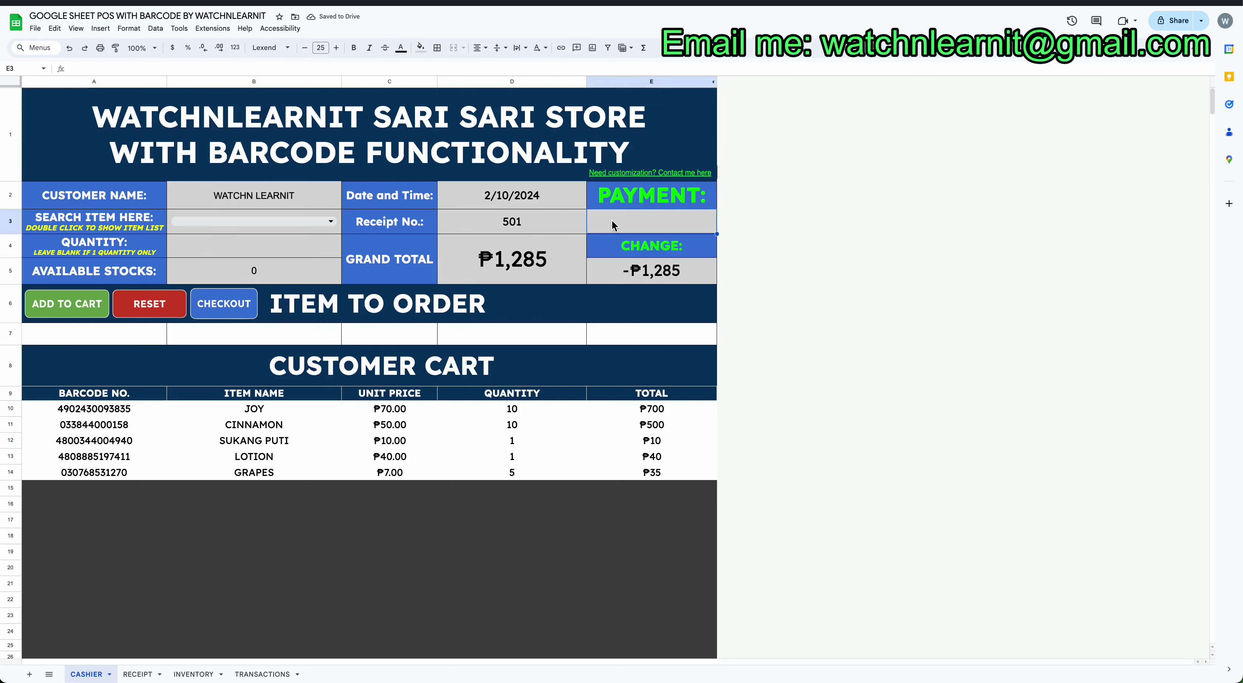
Step: Pay ₱1,300 and check out the sale, creating receipt 501
text(1,300)
key(Return)
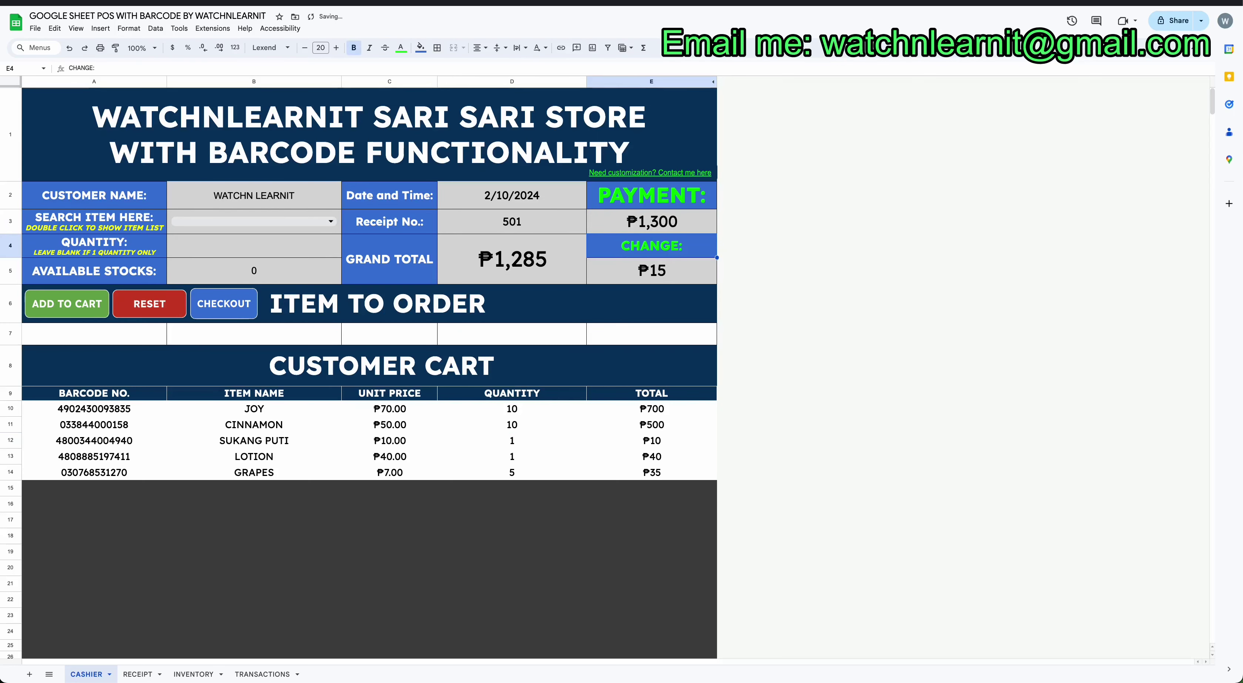
click(208, 309)
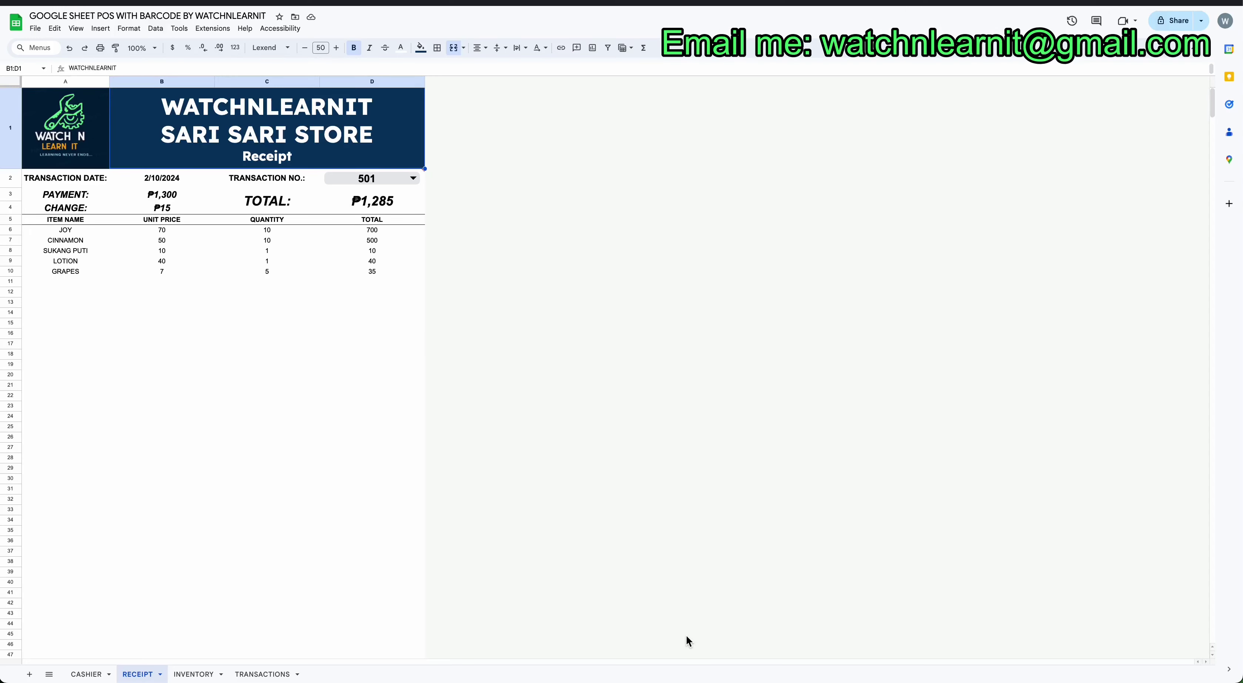
Step: Select the receipt title, then bring up print settings for receipt 501
double_click(209, 133)
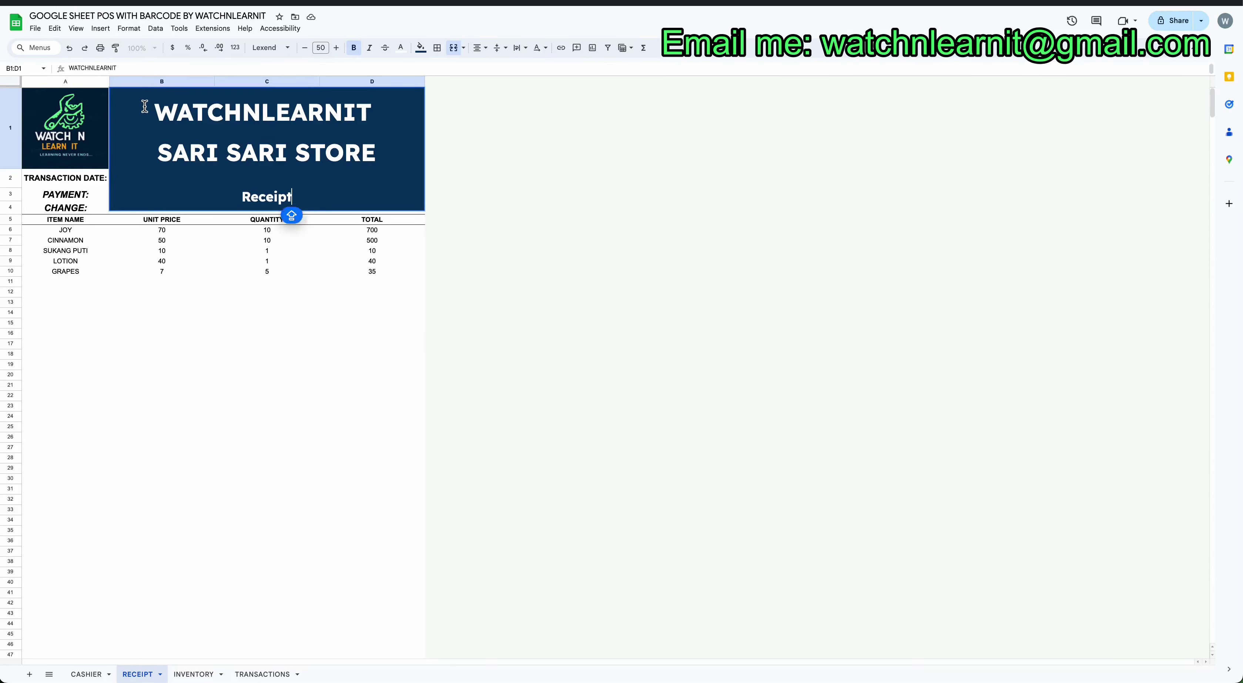
drag(145, 103, 307, 195)
click(307, 282)
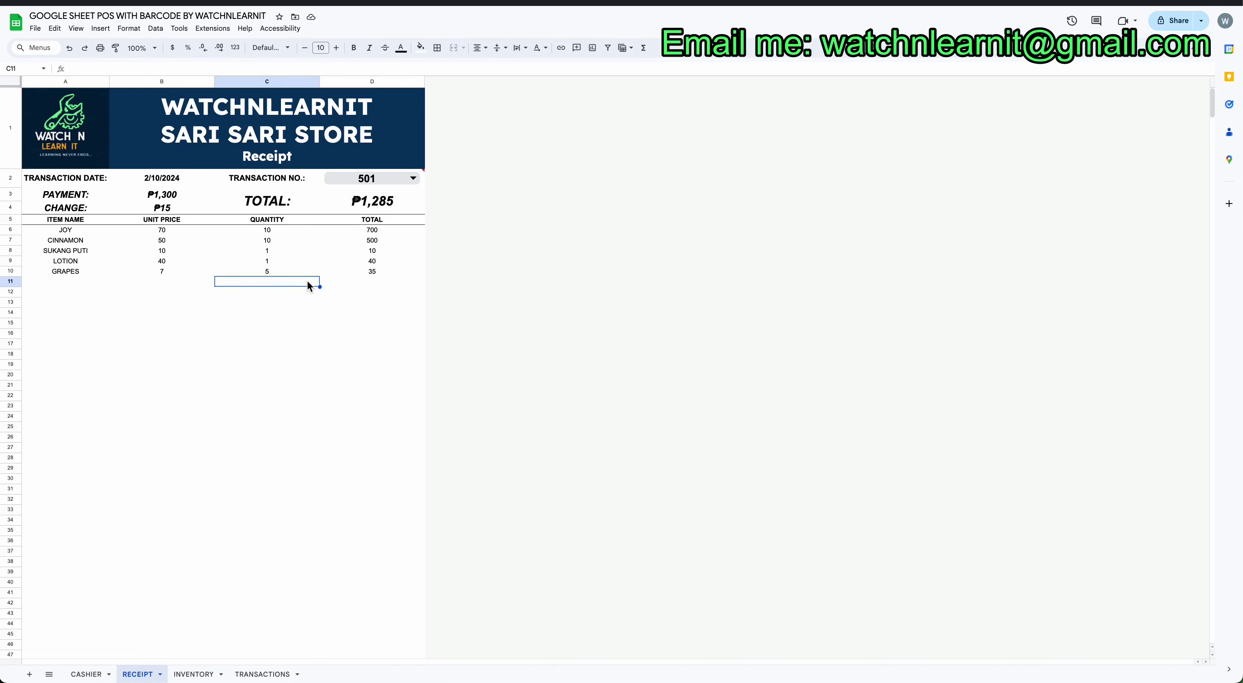
key(ctrl+p)
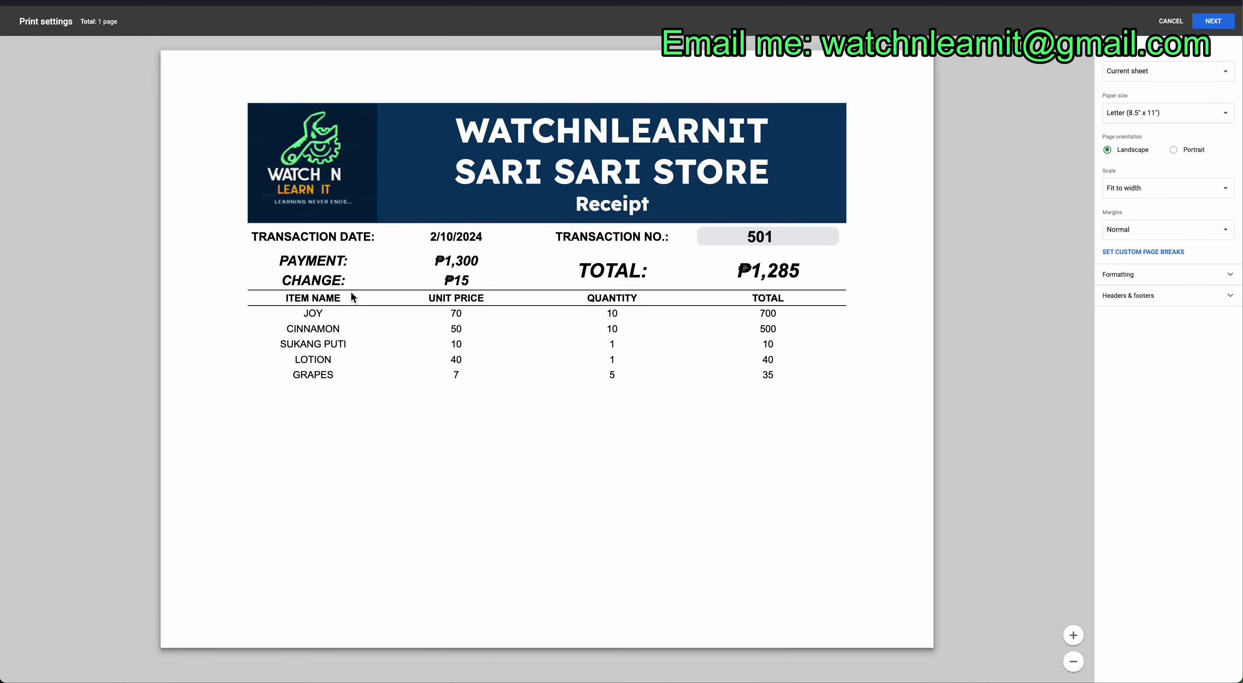
Step: Save receipt 501 as a PDF through the print dialog
click(1209, 27)
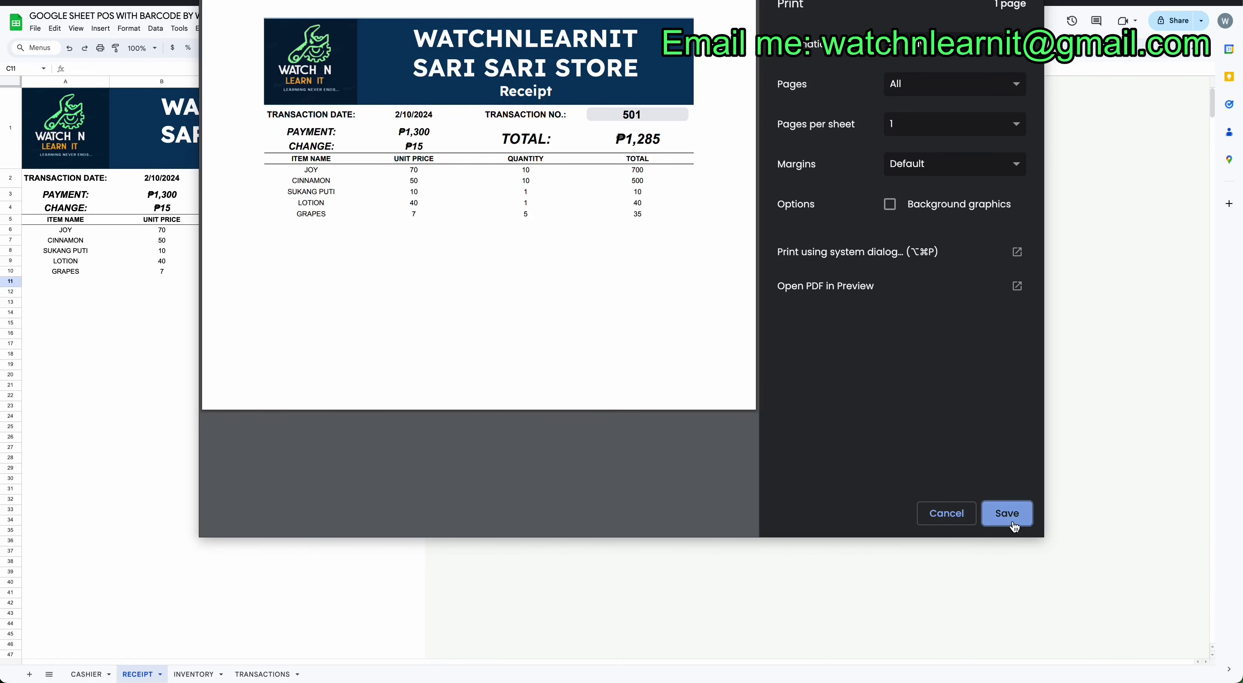
click(949, 42)
click(960, 509)
click(957, 511)
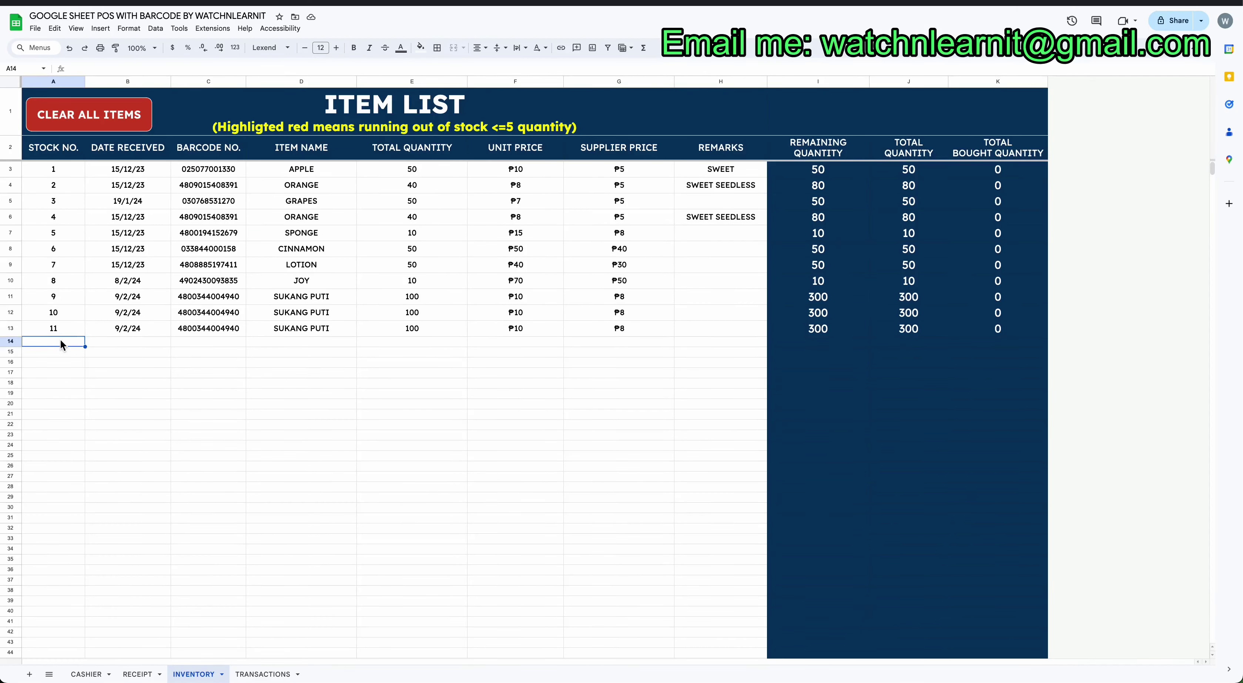
Step: Add stock no. 12 by copying the previous item's details into the new row
text(12)
click(123, 332)
drag(218, 332, 579, 329)
key(ctrl+c)
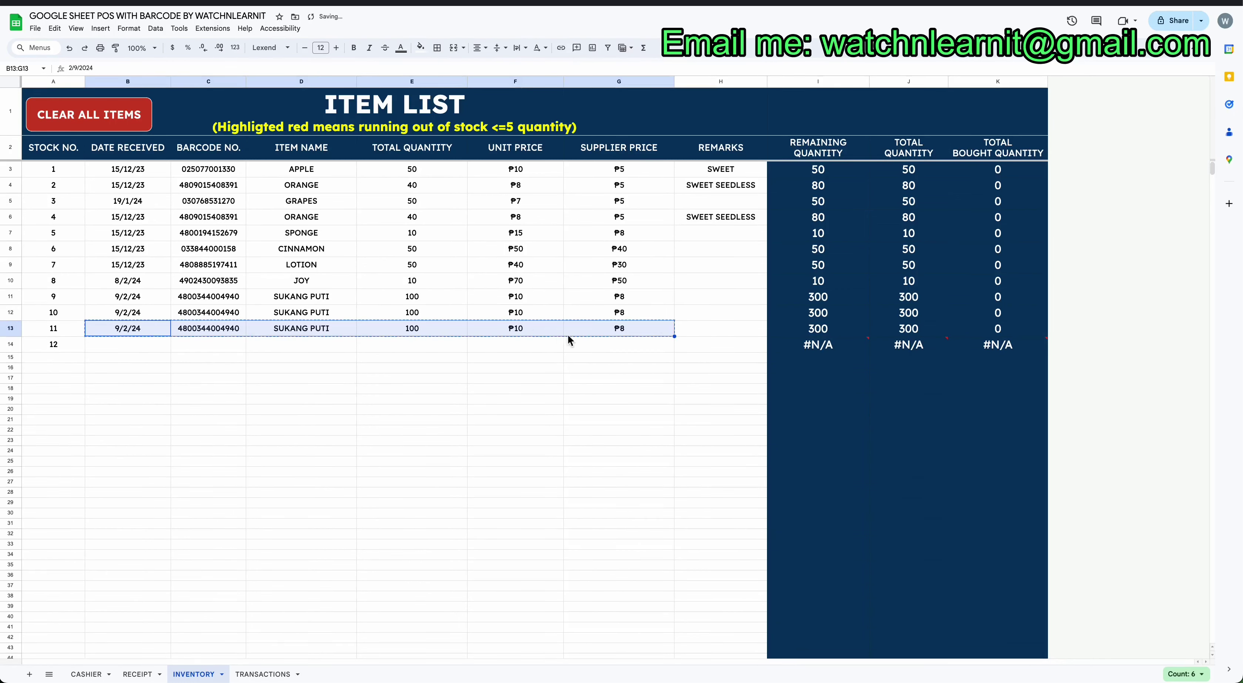
click(142, 345)
key(ctrl+v)
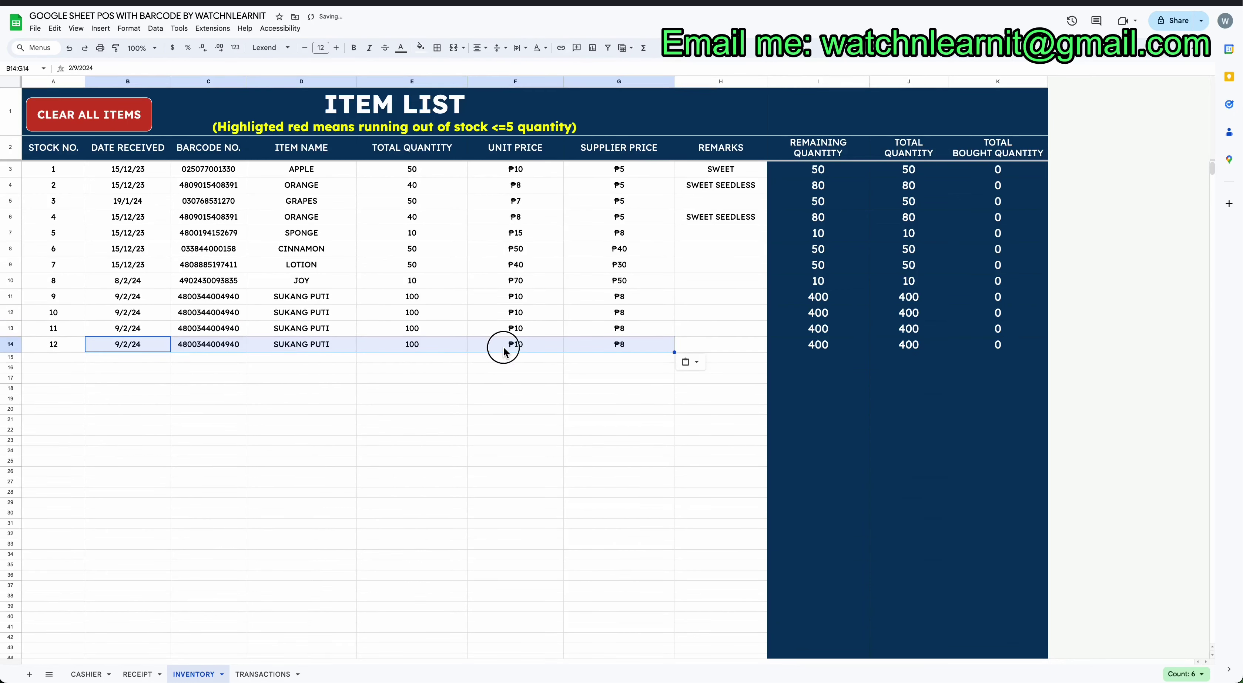
Step: Change the new SUKANG PUTI entry's unit price to ₱15
click(504, 345)
text(15)
key(Return)
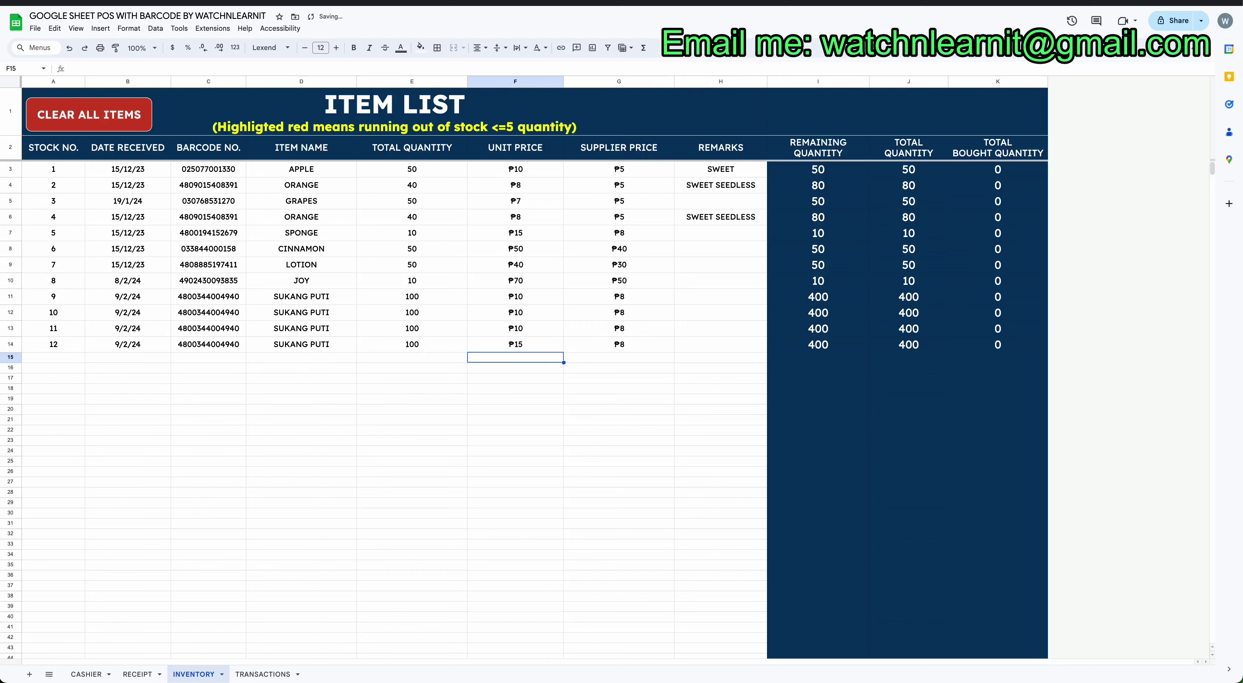
click(232, 346)
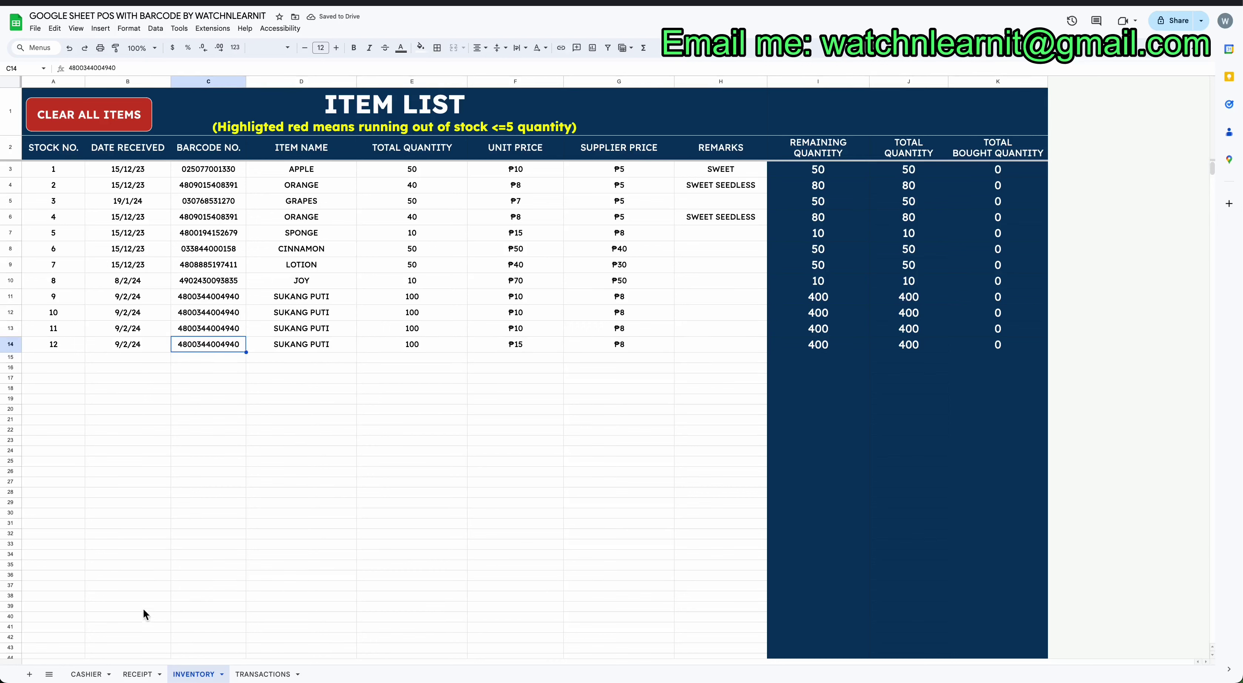
click(87, 673)
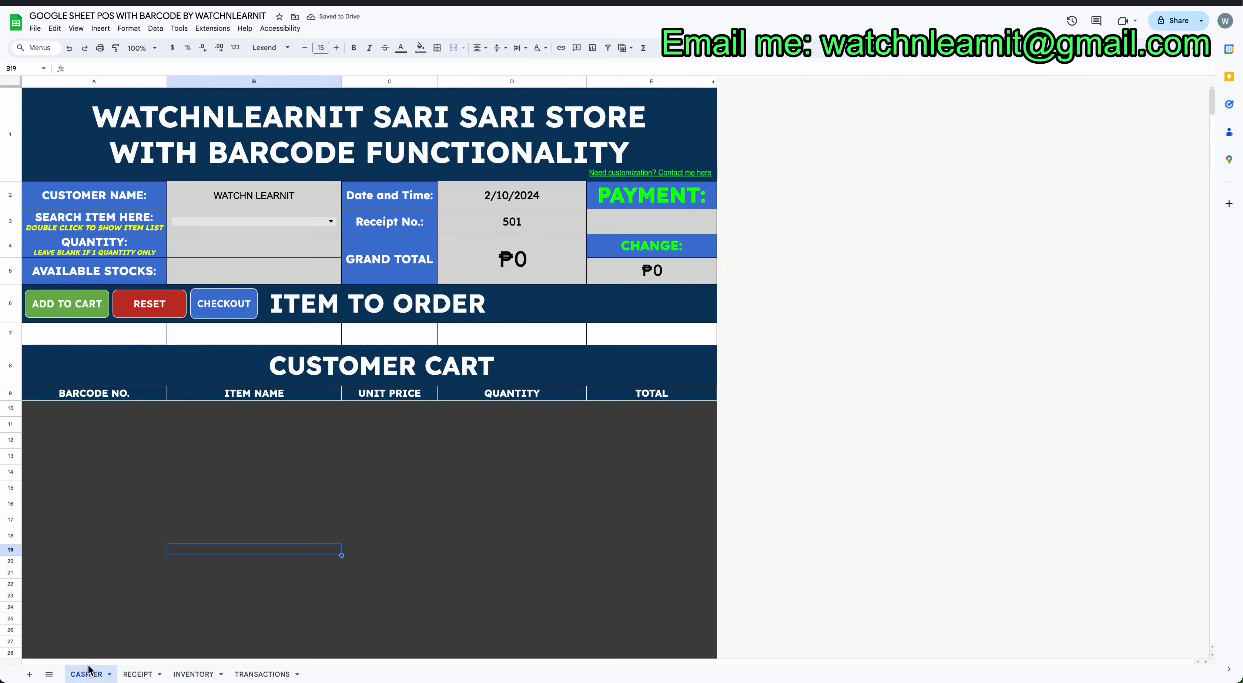
click(67, 409)
key(ctrl+v)
key(Return)
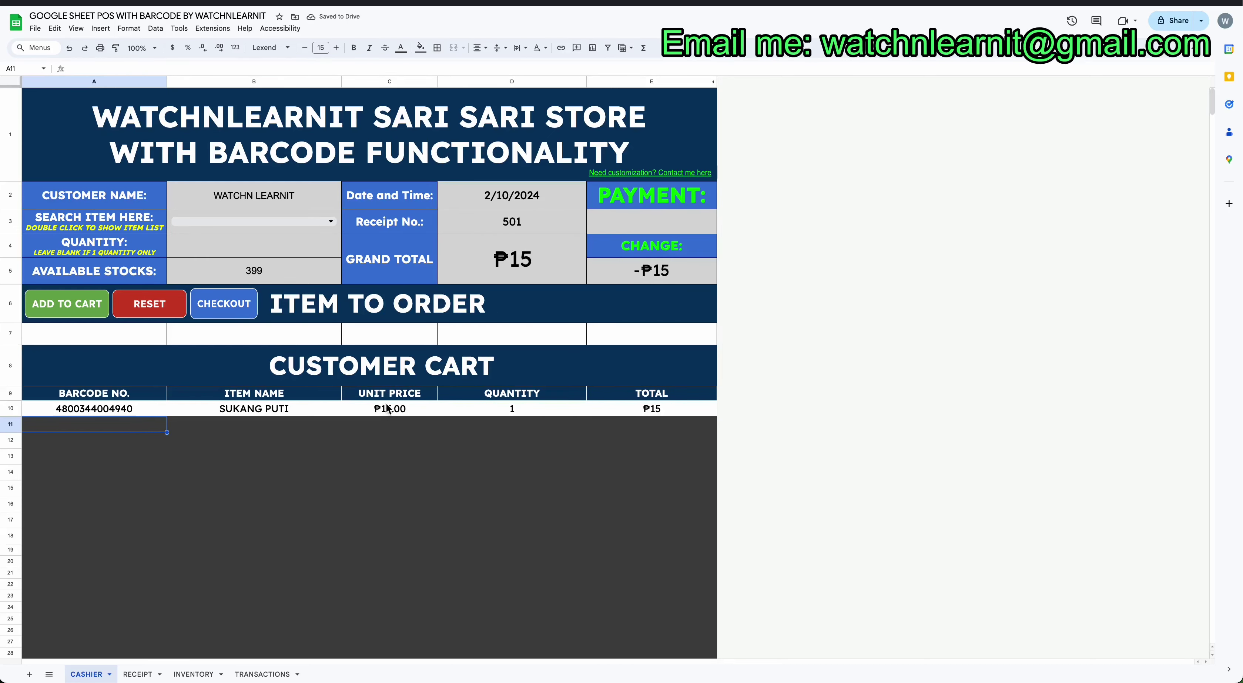
click(191, 673)
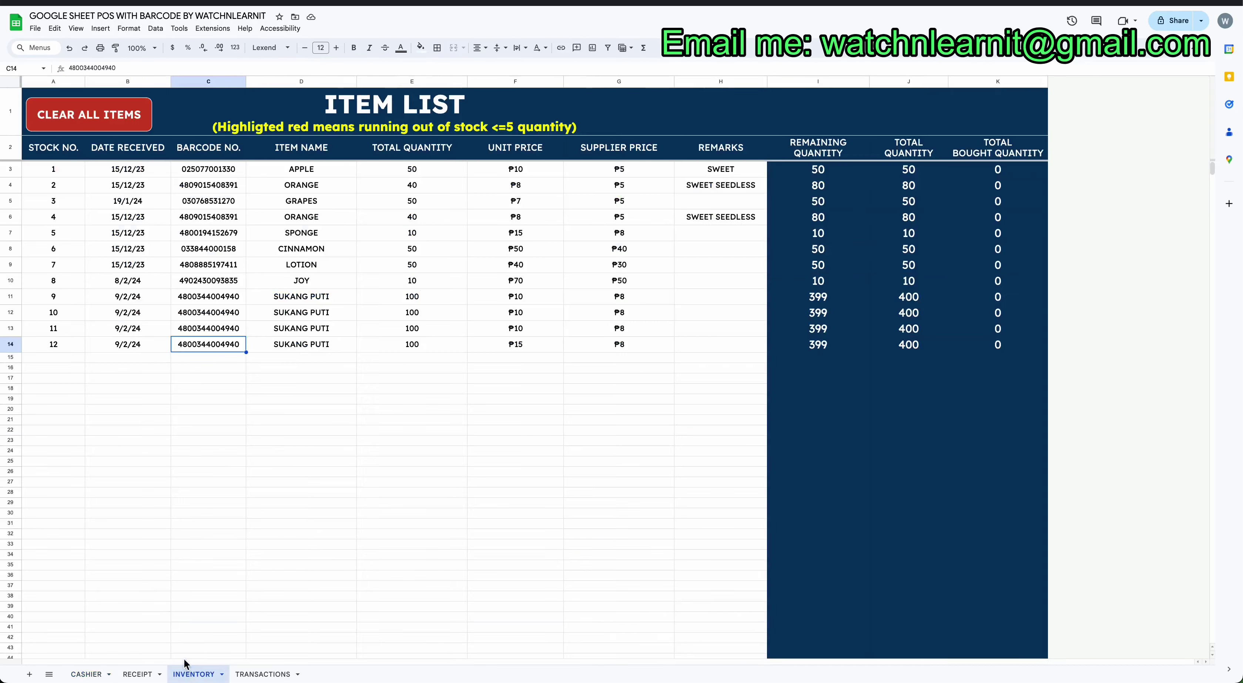
Step: Start the stock no. 13 row, copying in the latest received date
click(56, 359)
text(13)
click(121, 346)
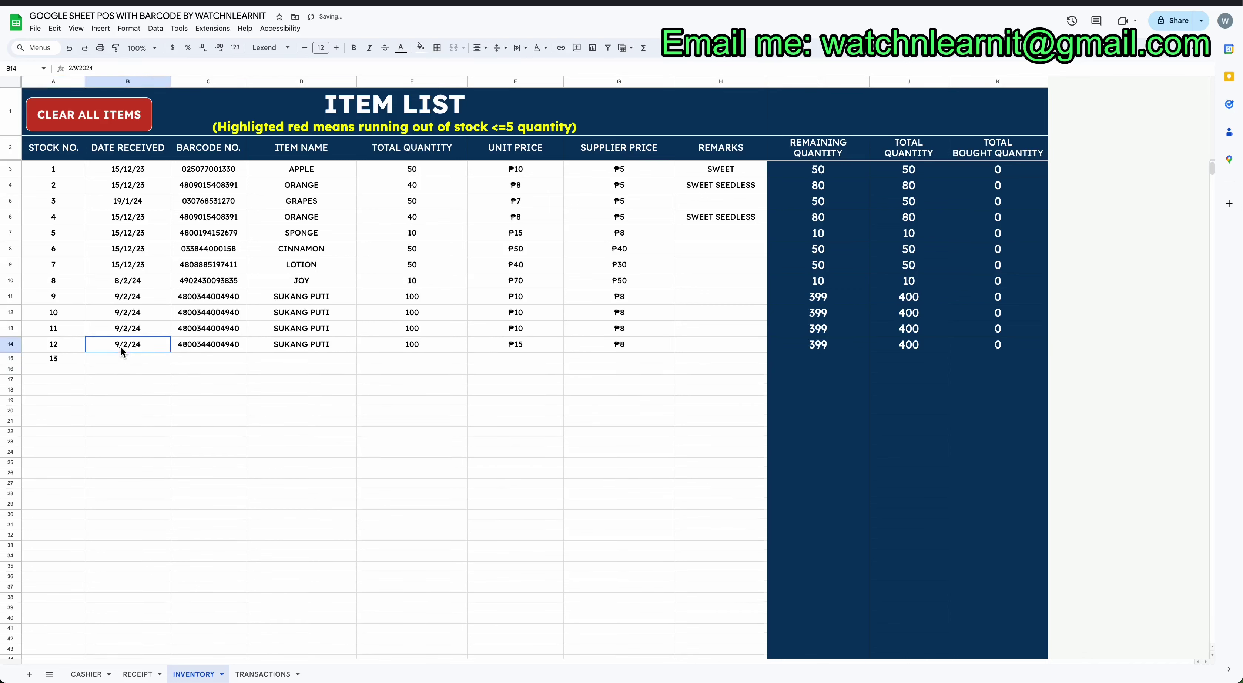
key(ctrl+c)
click(122, 361)
key(ctrl+v)
click(207, 361)
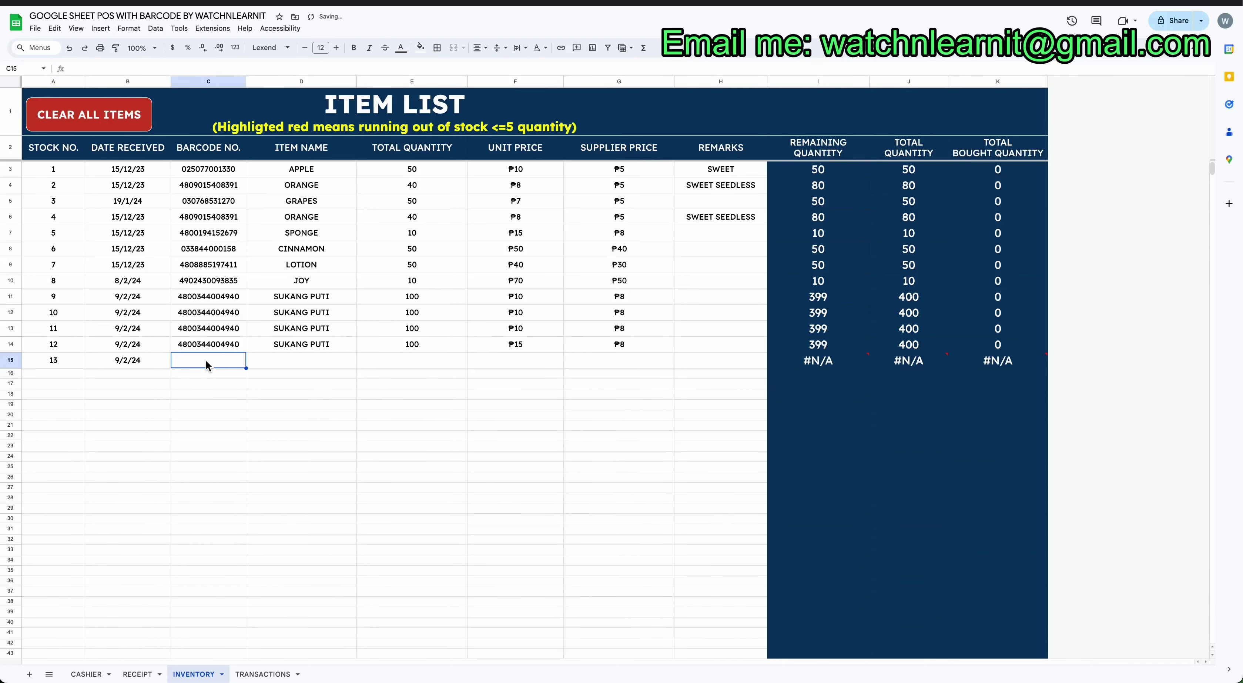
text(4800300300024)
key(Tab)
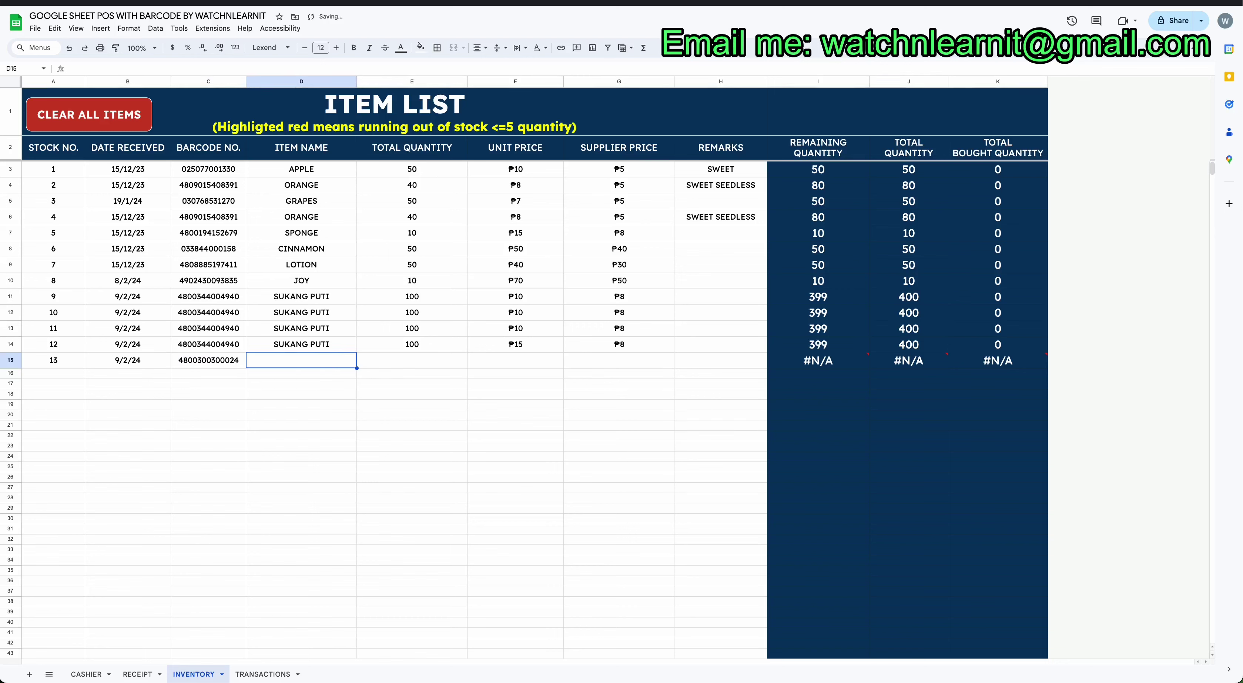
text(BAKING S)
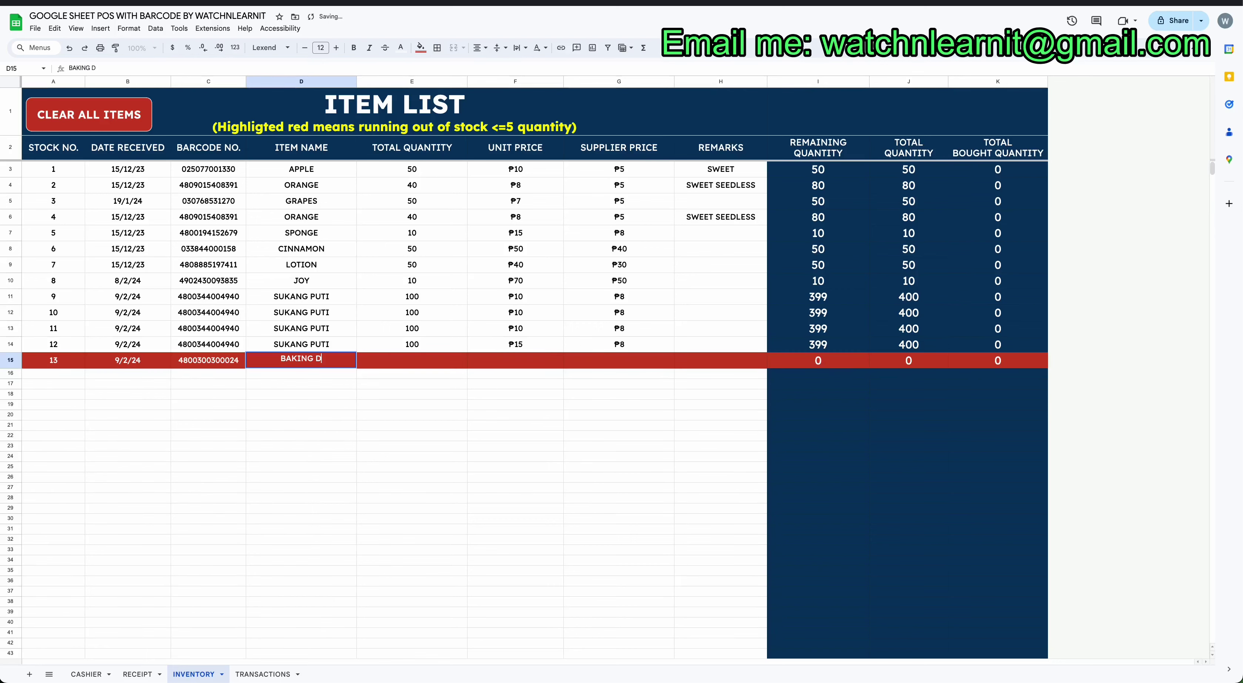
text(ODA)
key(Tab)
text(10)
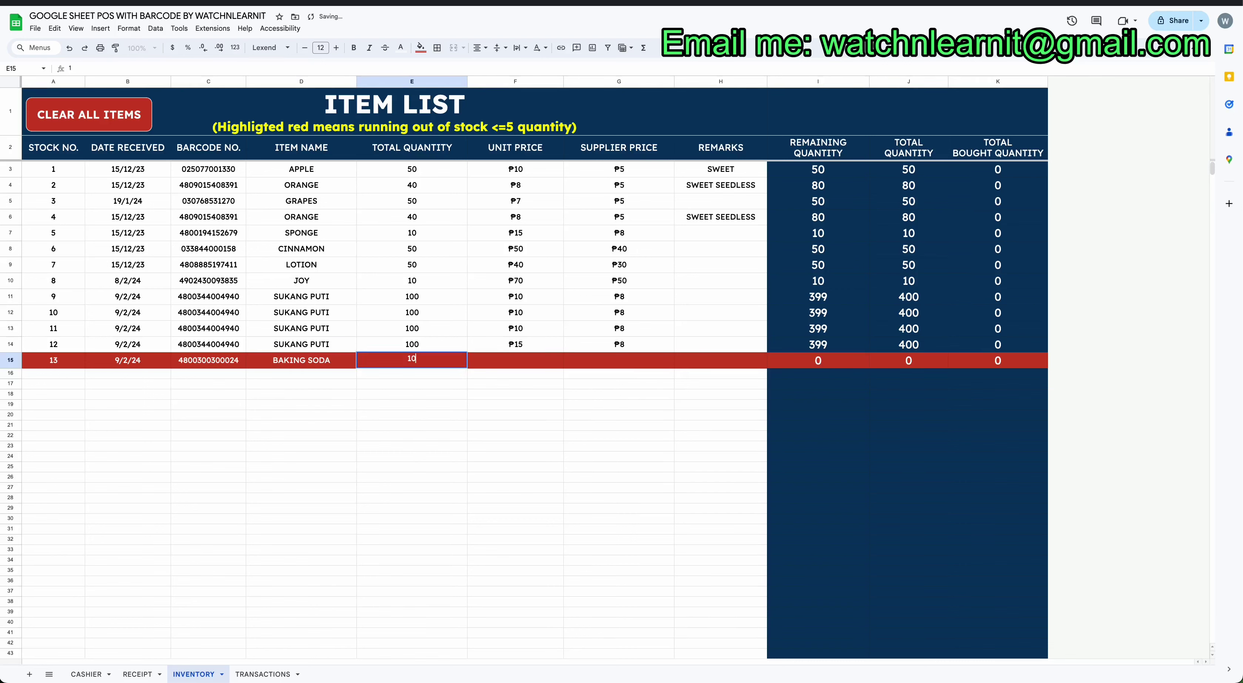
text(0)
key(Tab)
text(10)
key(Tab)
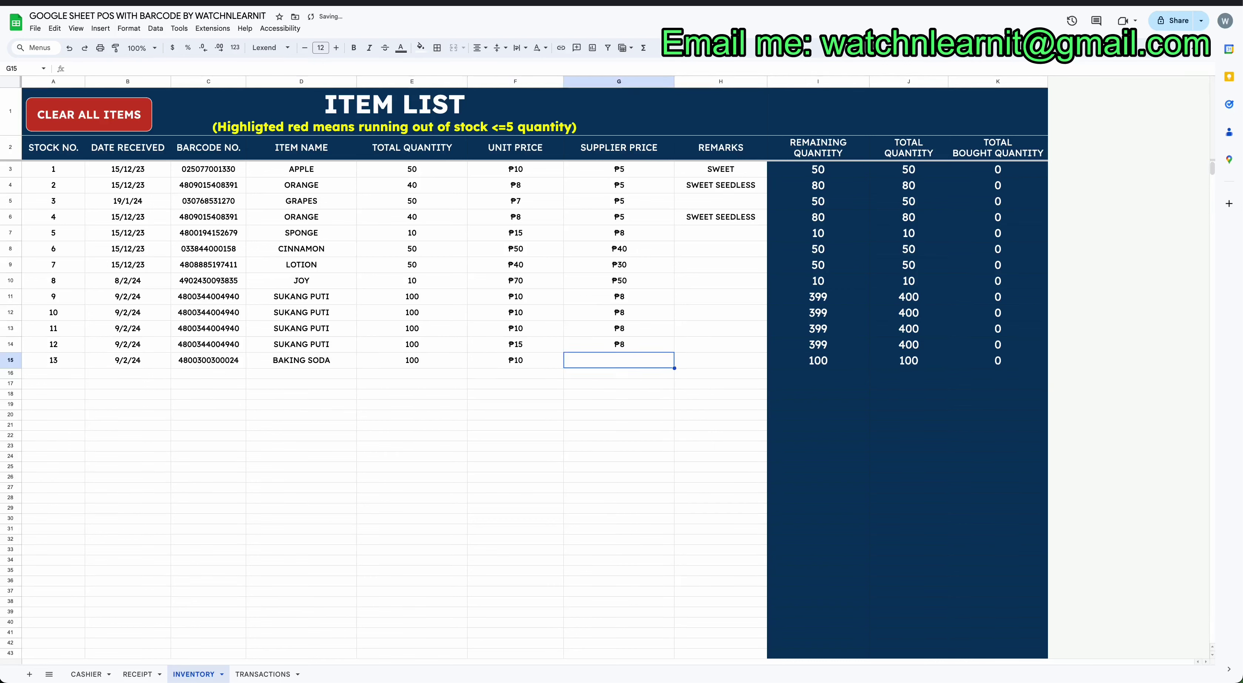
text(8)
key(Tab)
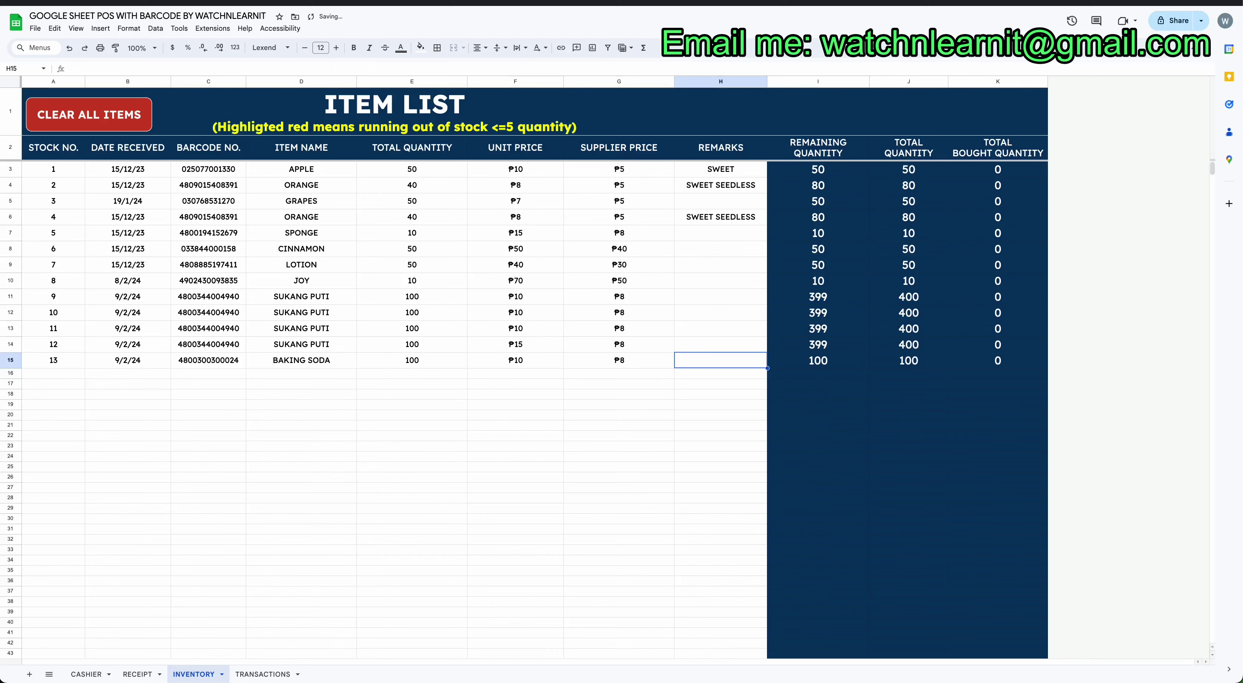
click(86, 673)
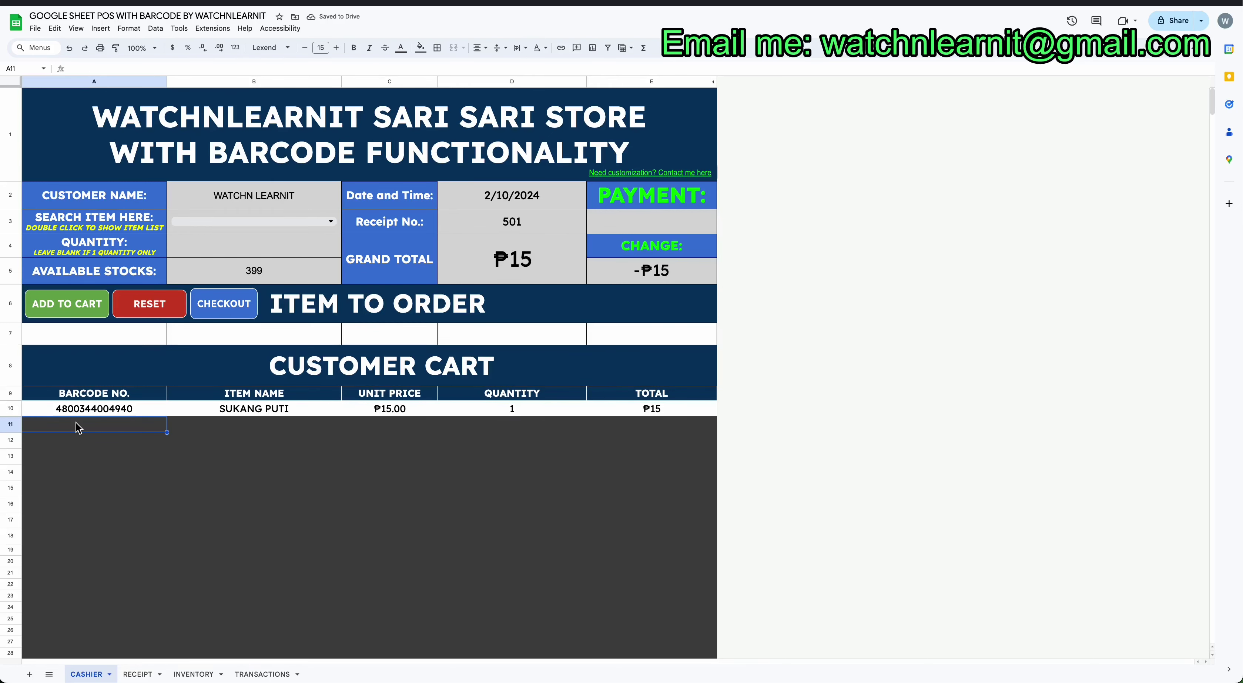
text(4800300300024)
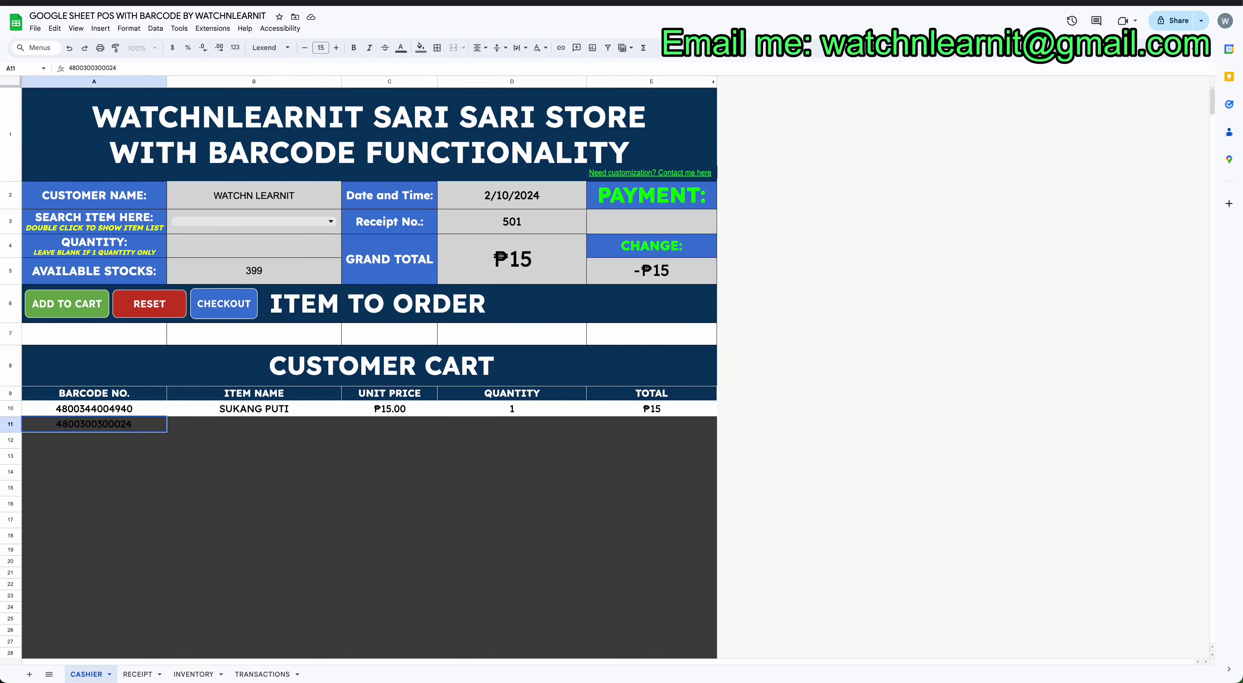
key(Return)
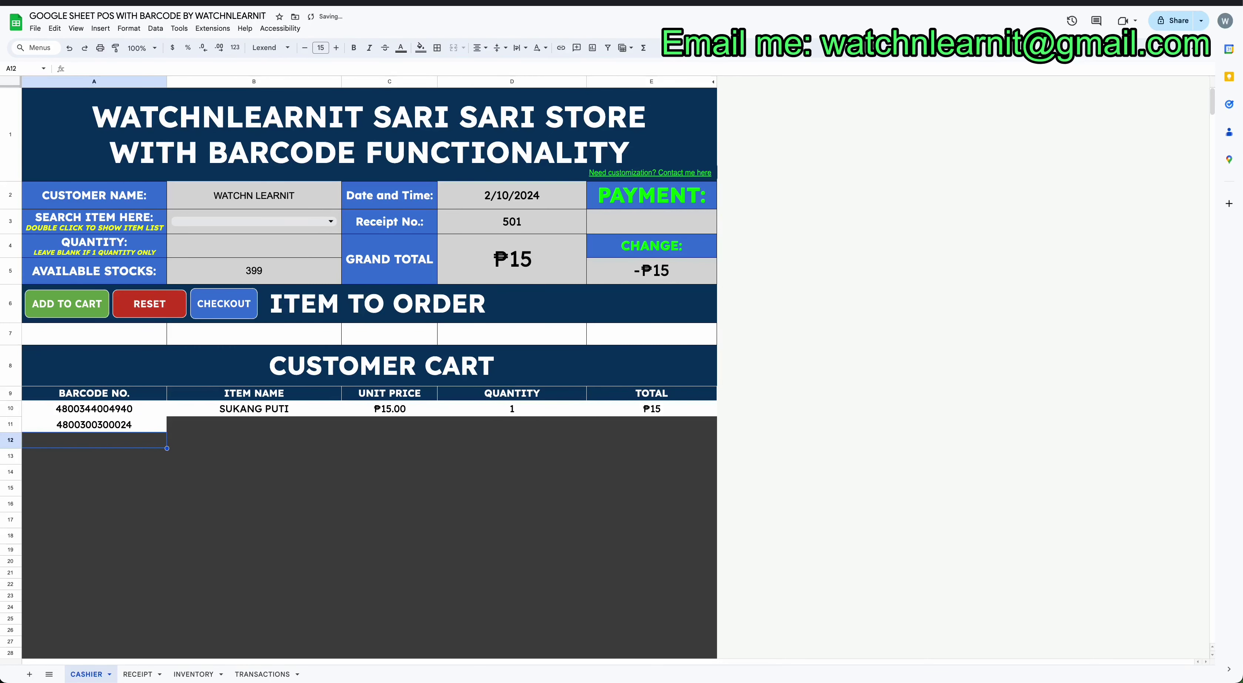
Step: Pay ₱30 and check out the ₱25 sale
click(627, 226)
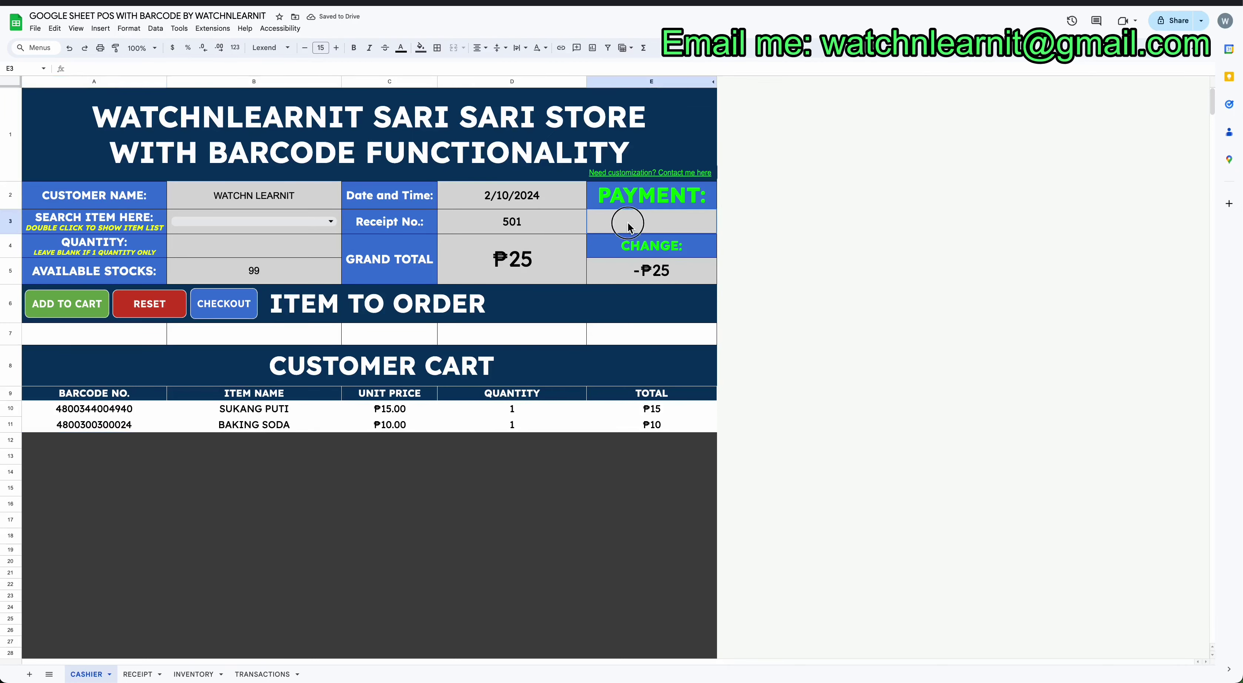
text(30)
key(Return)
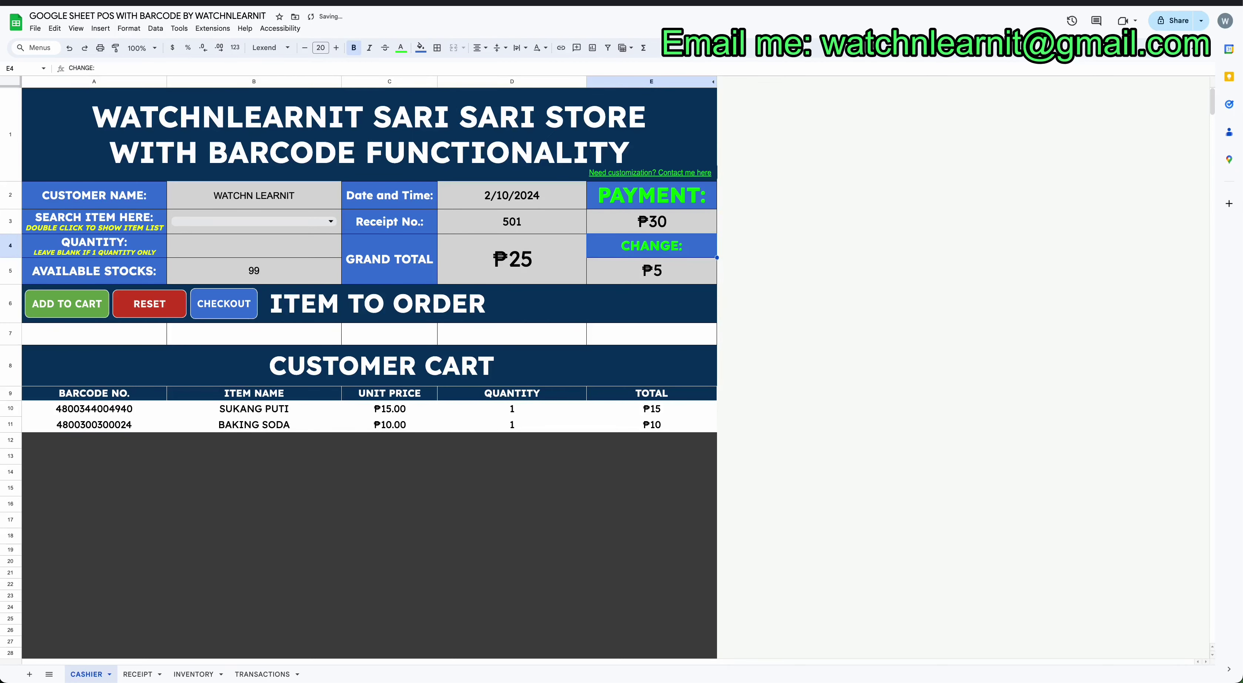
click(231, 299)
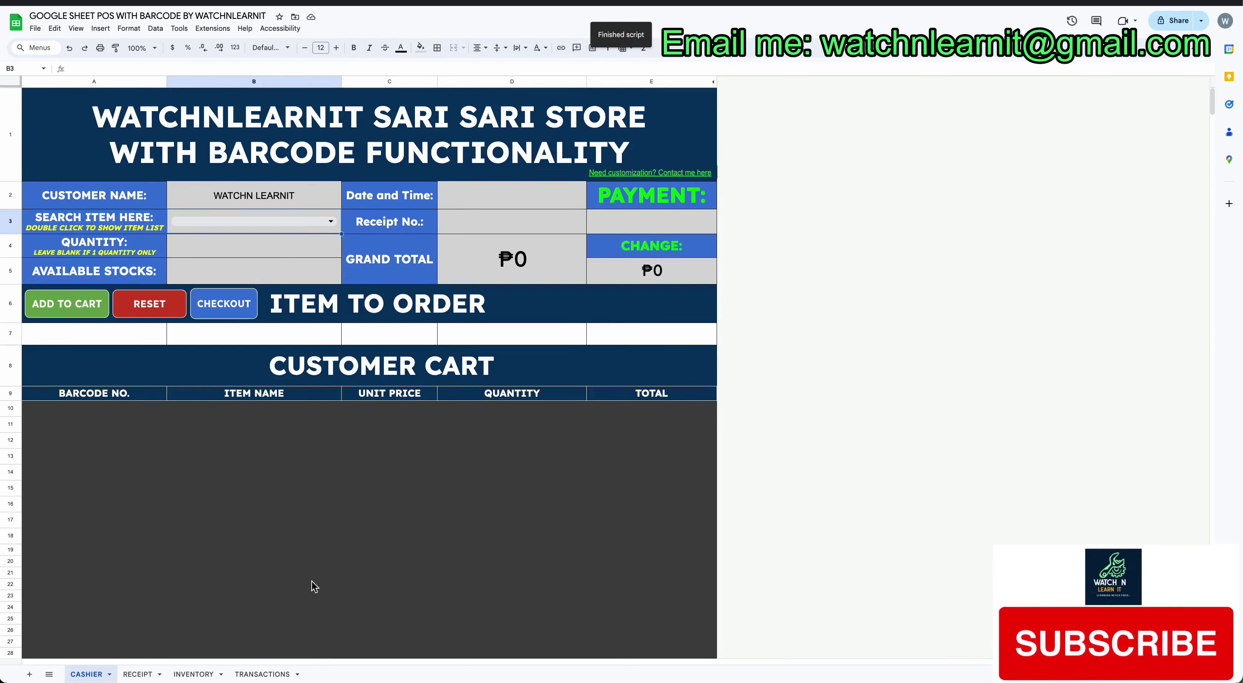
click(270, 672)
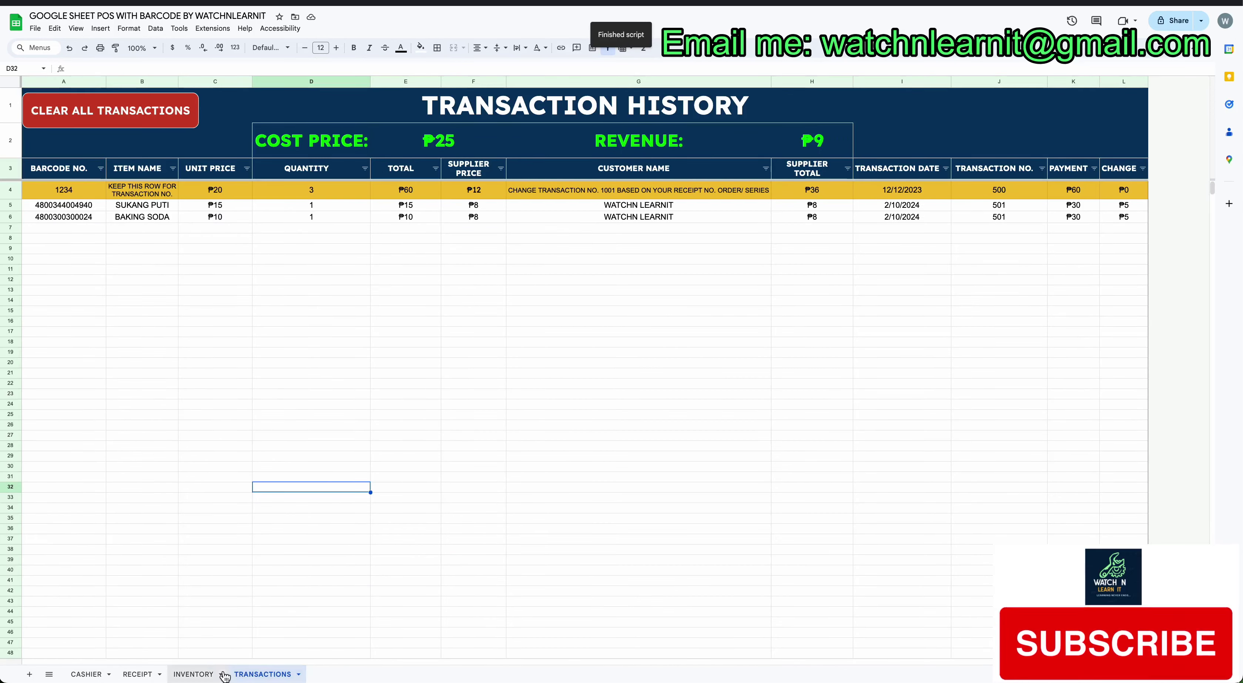
Step: Inspect the TRANSACTION HISTORY totals: cost price ₱2,150 and revenue ₱564
click(219, 674)
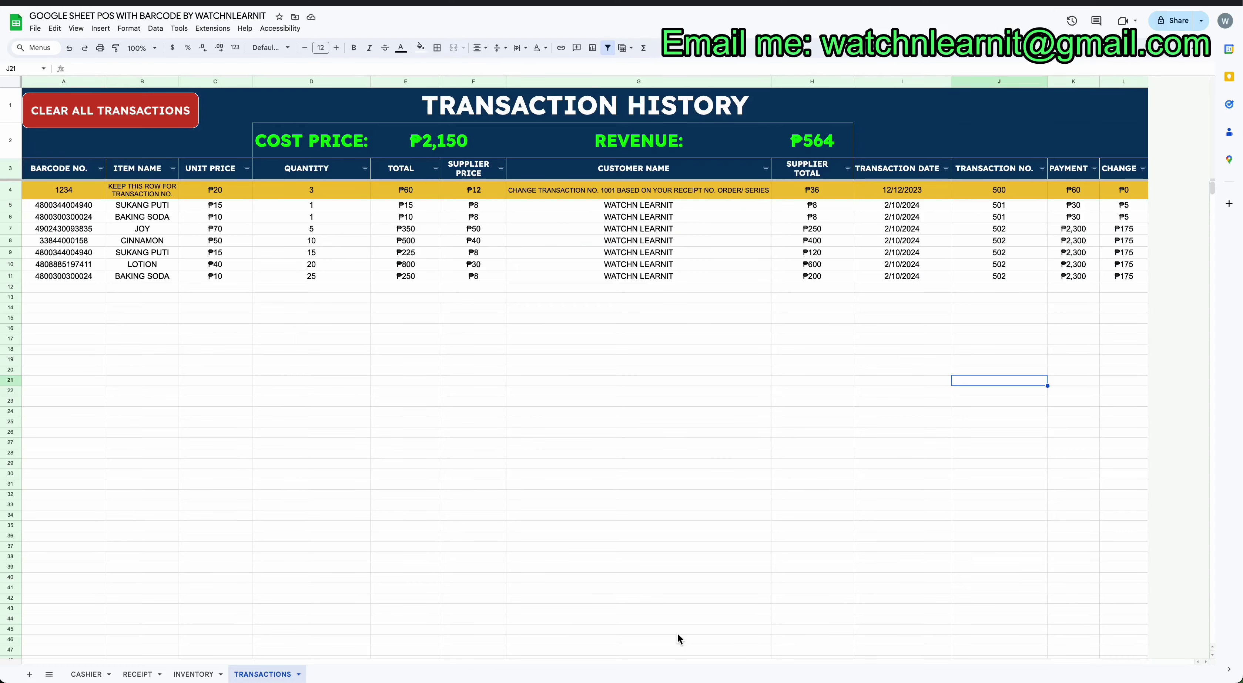
click(503, 109)
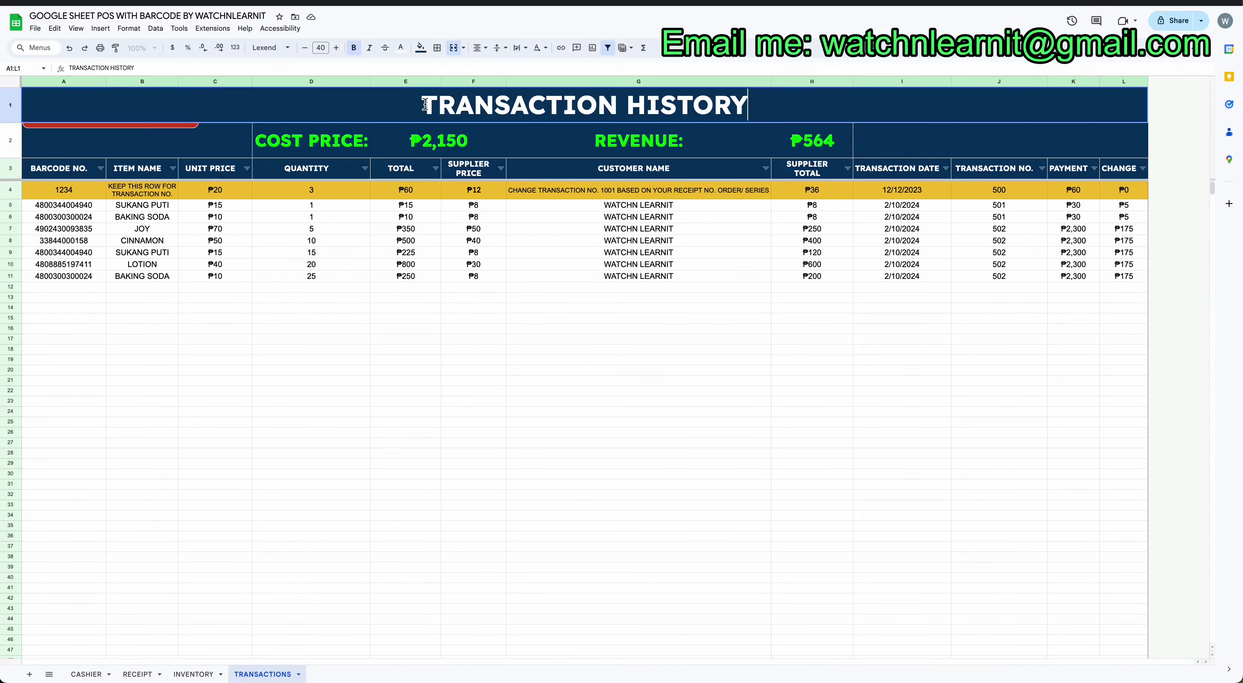
triple_click(846, 100)
click(683, 339)
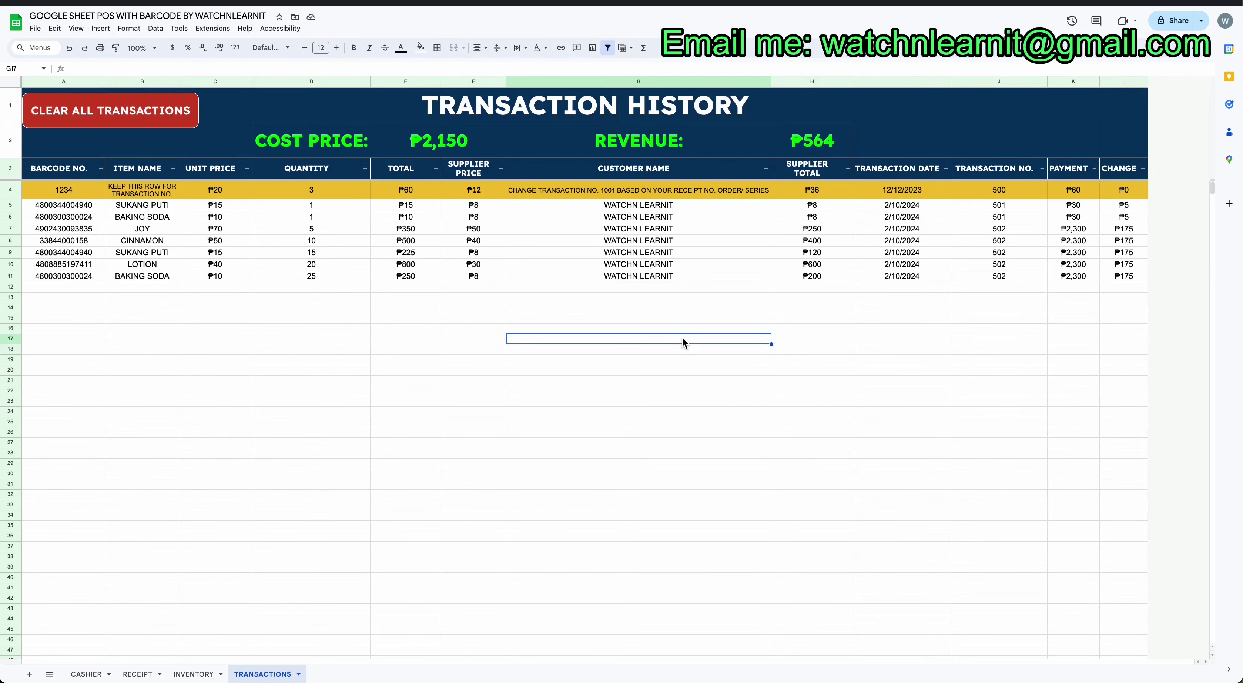
drag(711, 137, 809, 140)
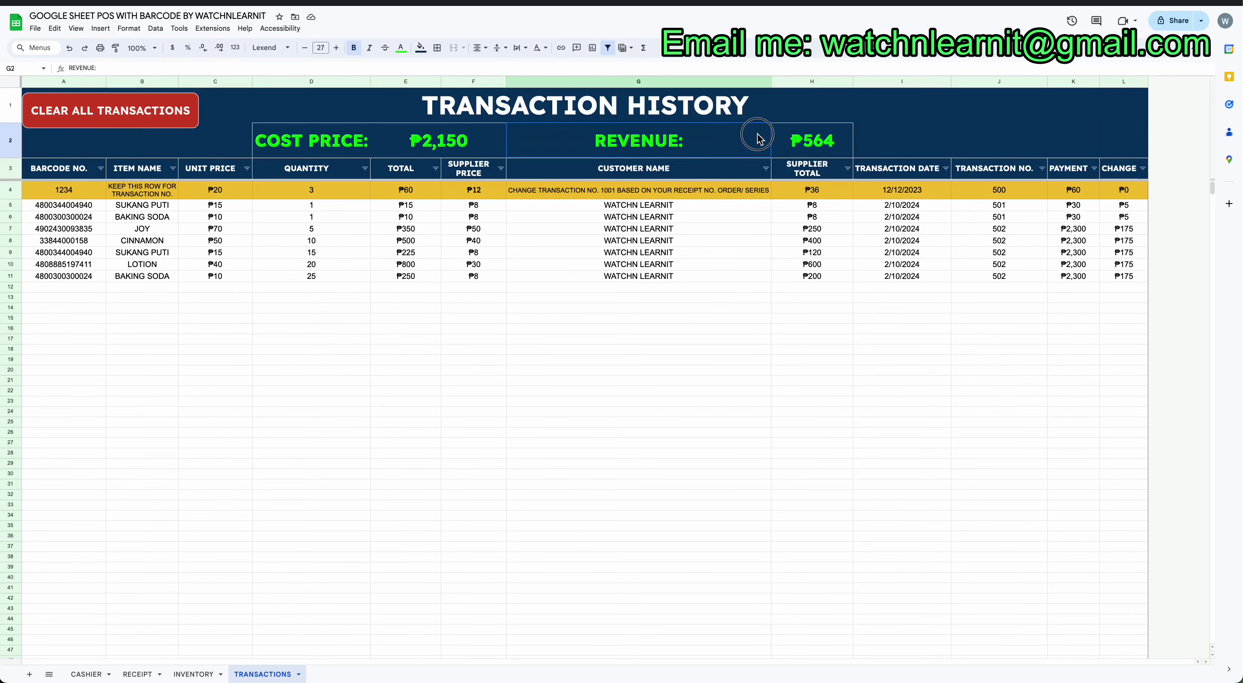
click(418, 148)
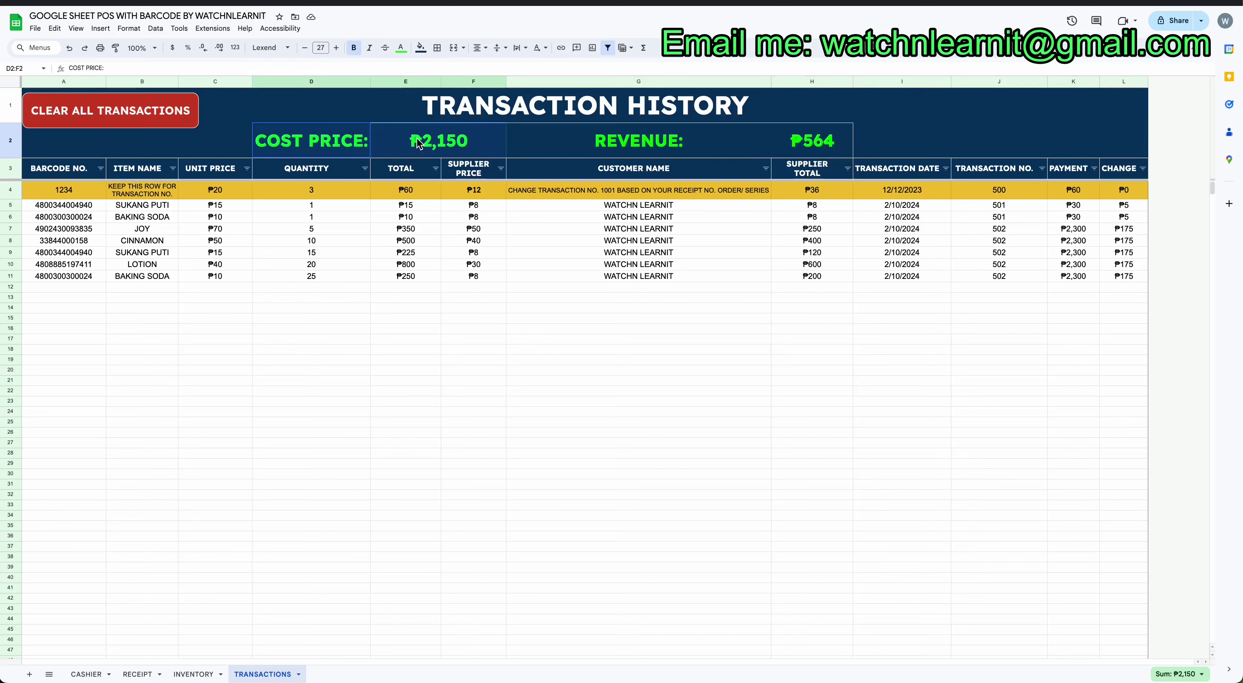
click(409, 402)
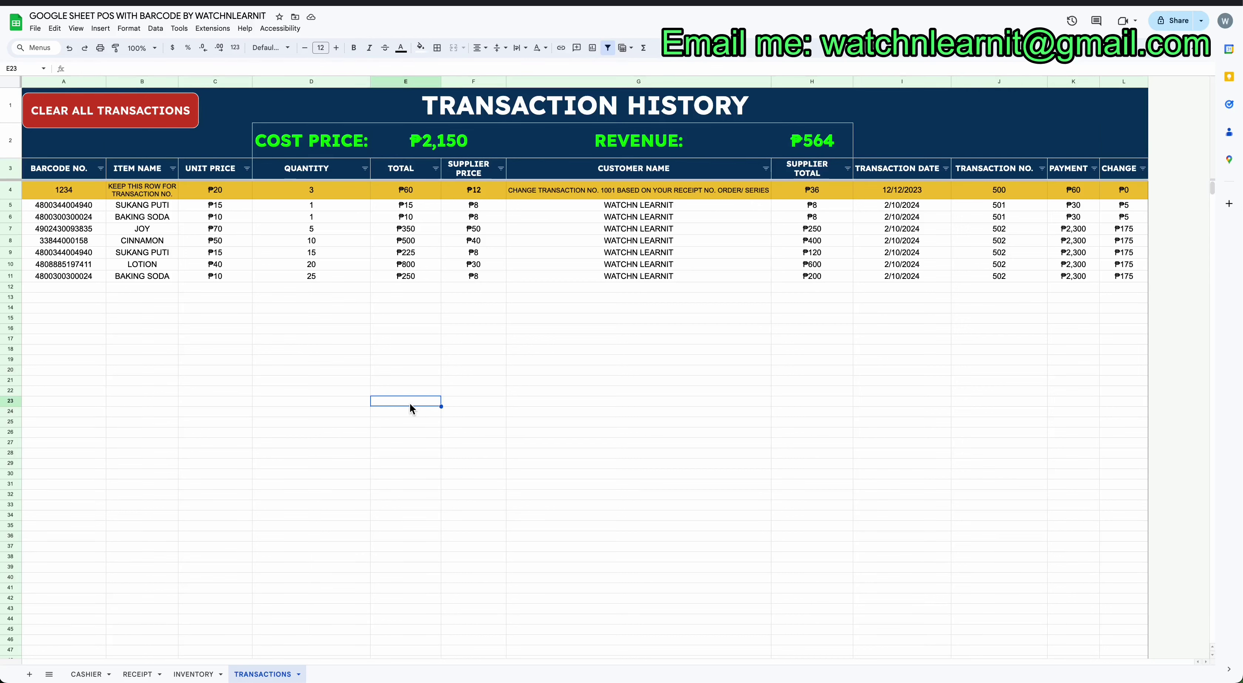
Step: Filter the TRANSACTION NO. column to show only transaction 501
click(1041, 168)
click(943, 290)
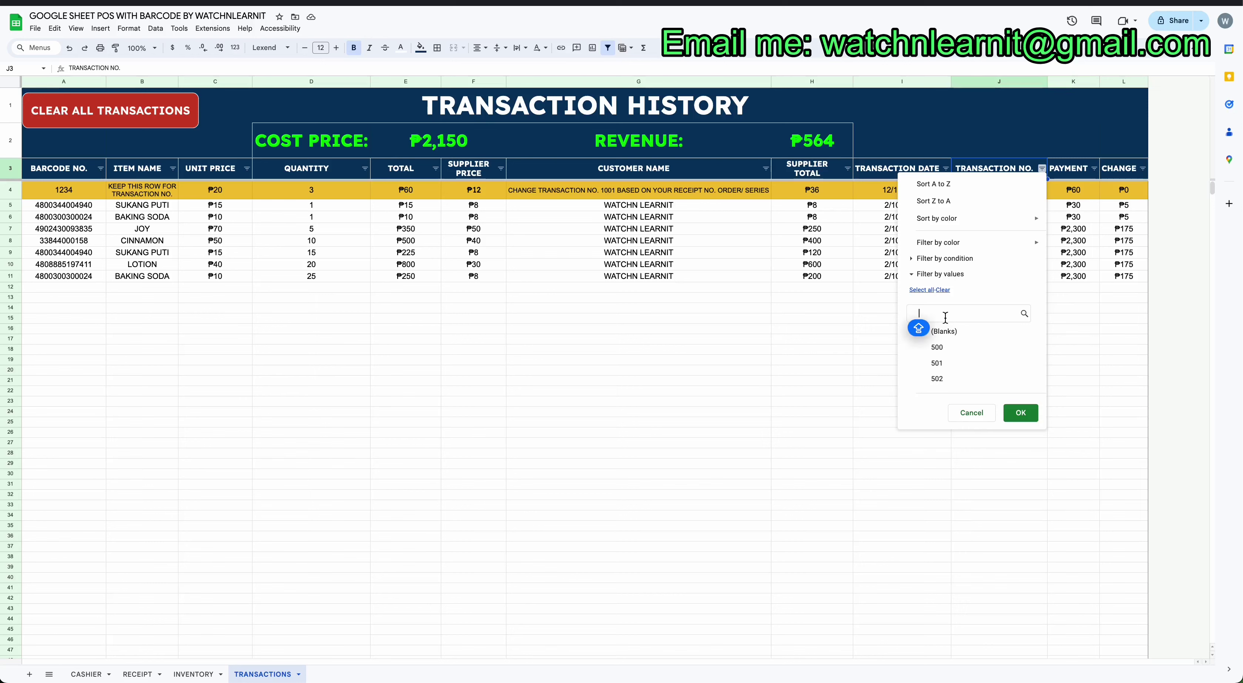
text(501)
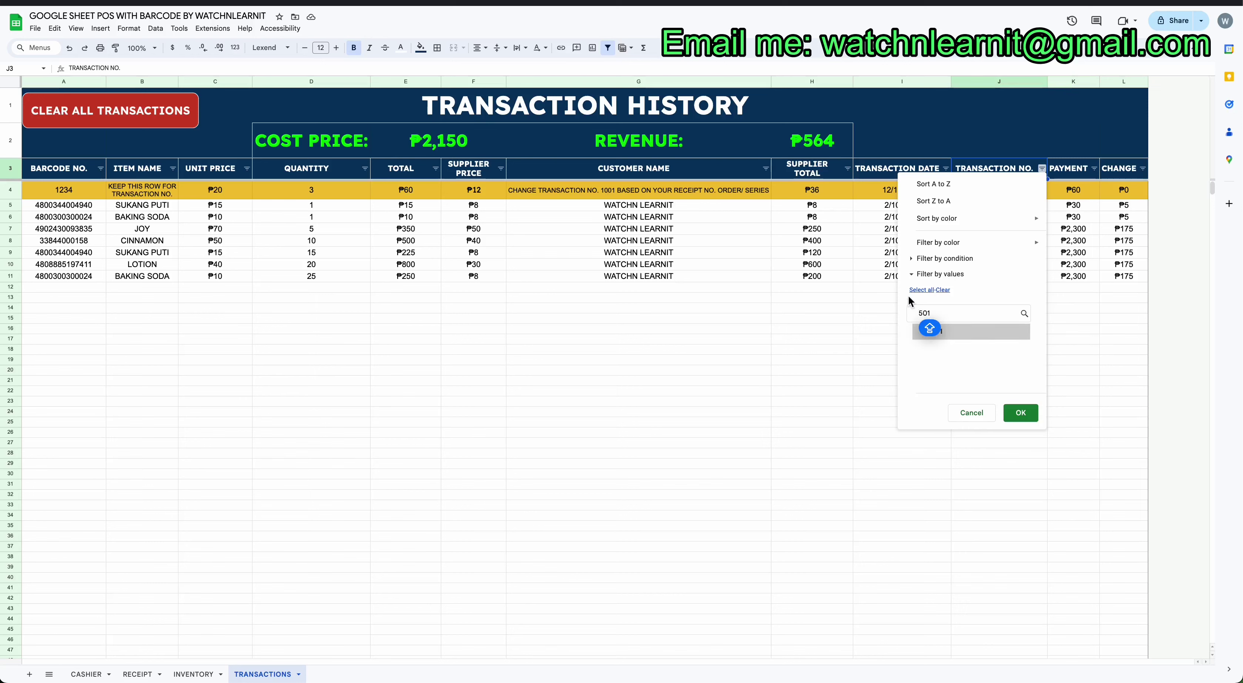
click(917, 290)
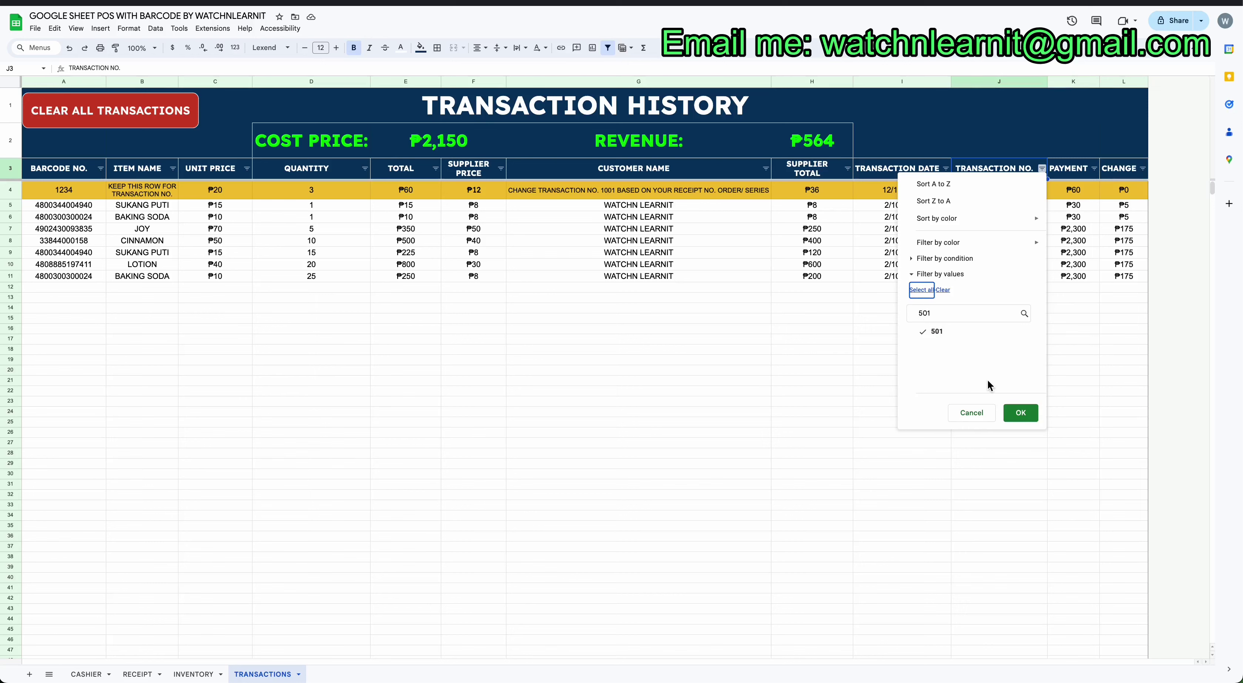
click(1020, 413)
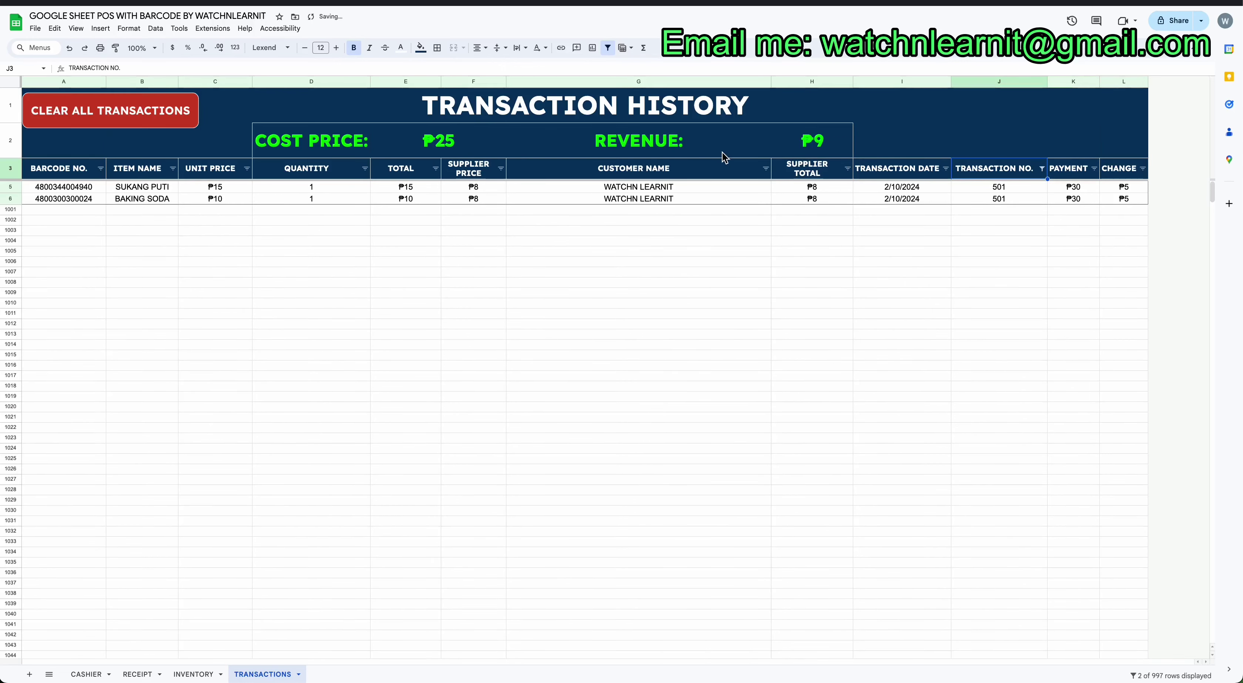
Step: Select transaction 501's revenue total ₱9 and cost price total ₱25
drag(727, 156, 787, 154)
click(337, 151)
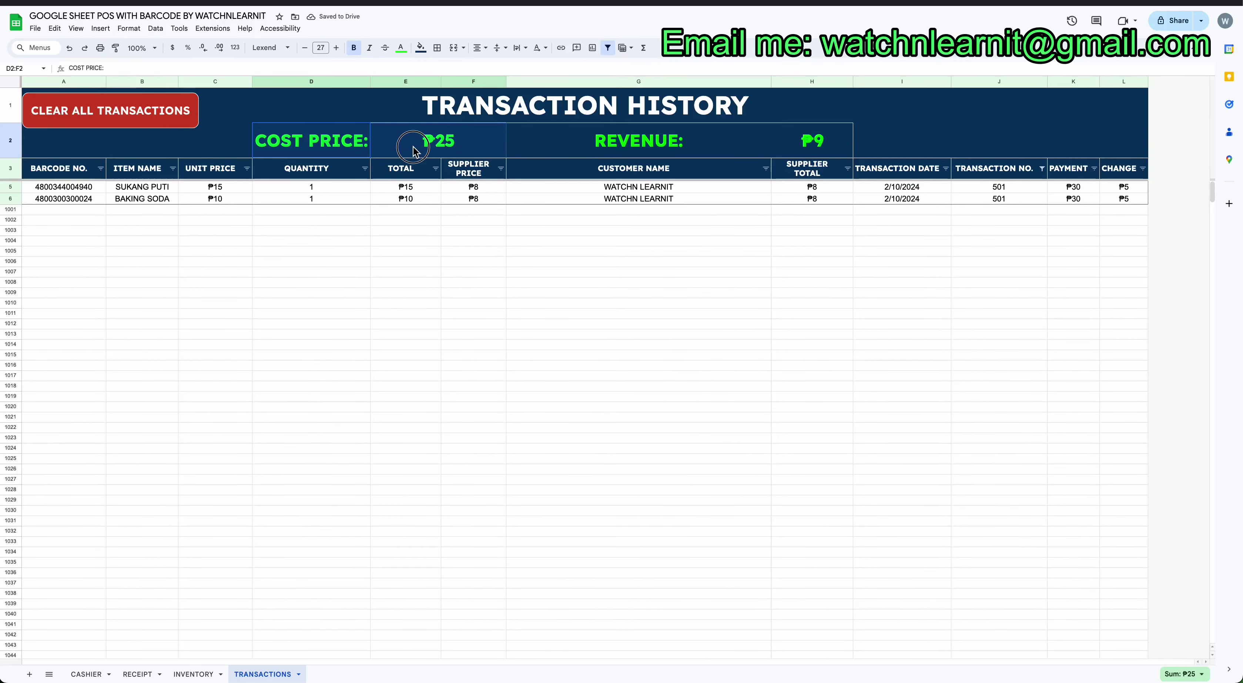
click(1040, 169)
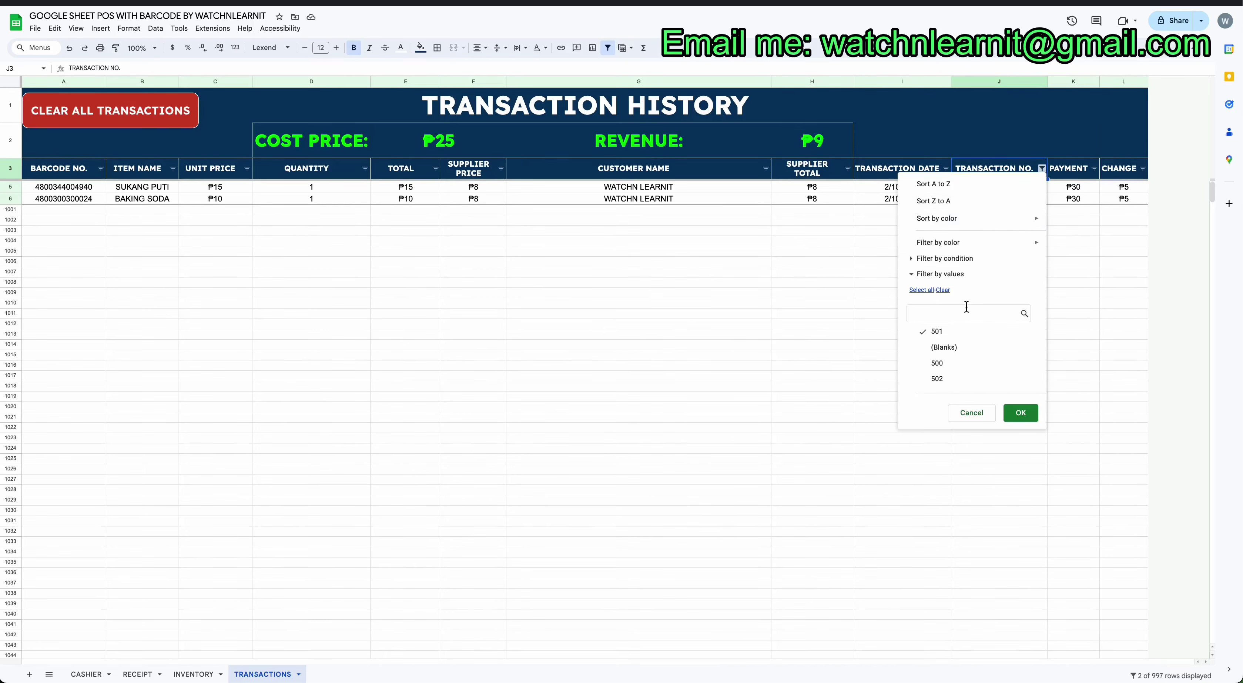
Step: Filter to transaction 502 and select its ₱2,125 cost and ₱555 revenue totals
click(956, 314)
text(502)
click(981, 332)
click(1019, 411)
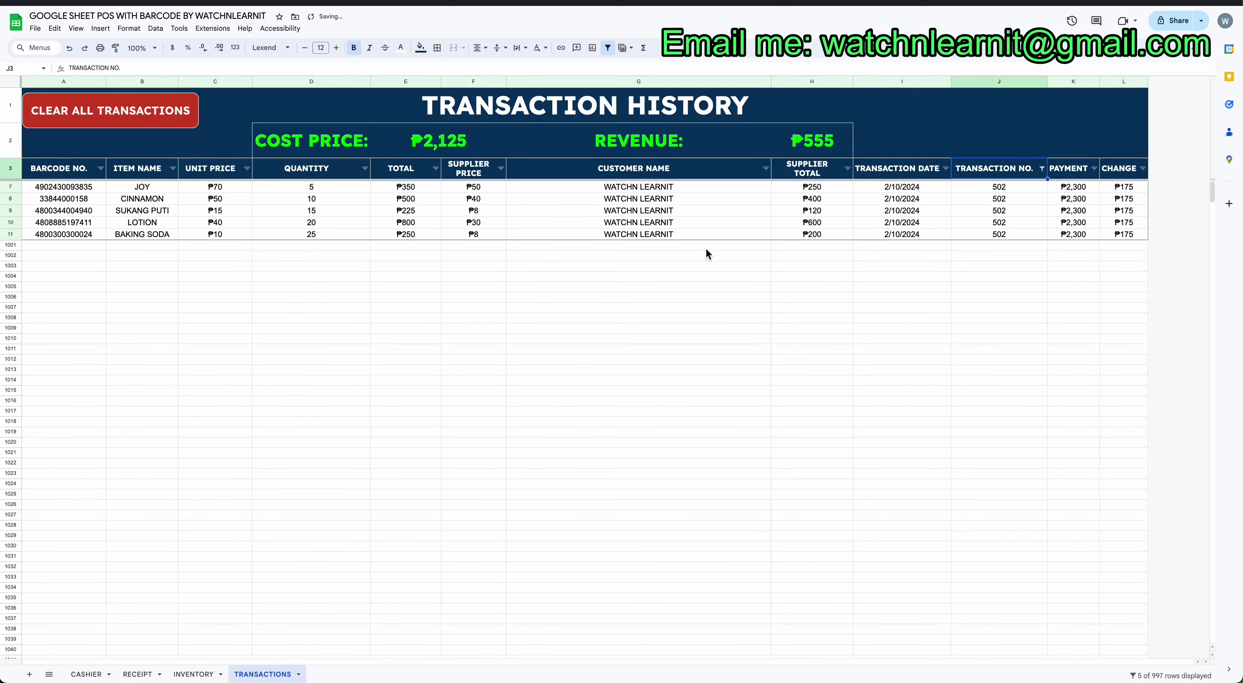
drag(357, 143, 787, 143)
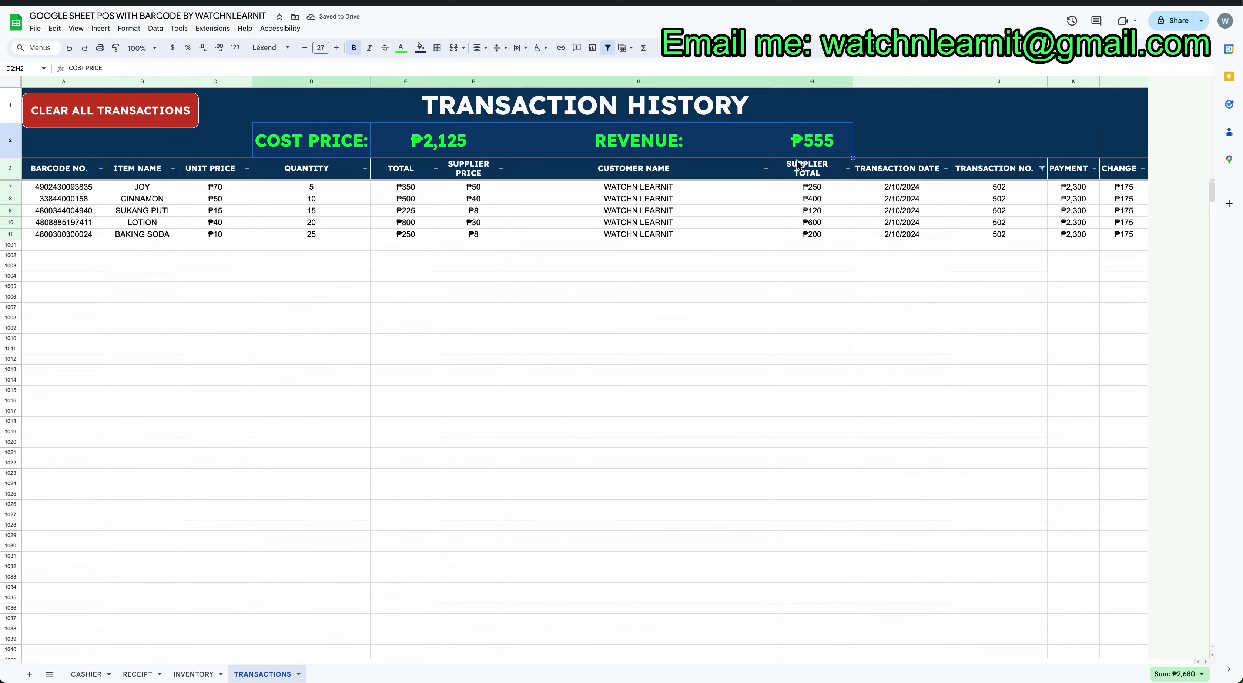
click(1041, 169)
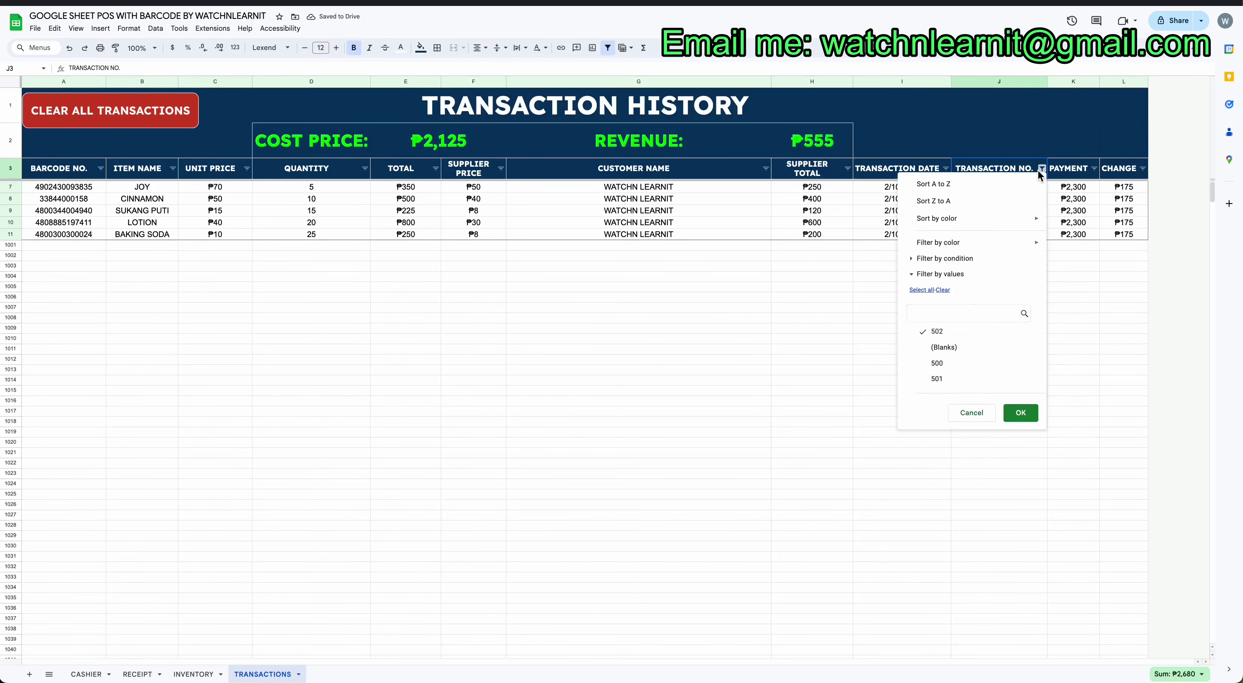
Step: Show all transactions again (₱2,150 cost, ₱564 revenue), then confirm clearing all transactions
click(919, 290)
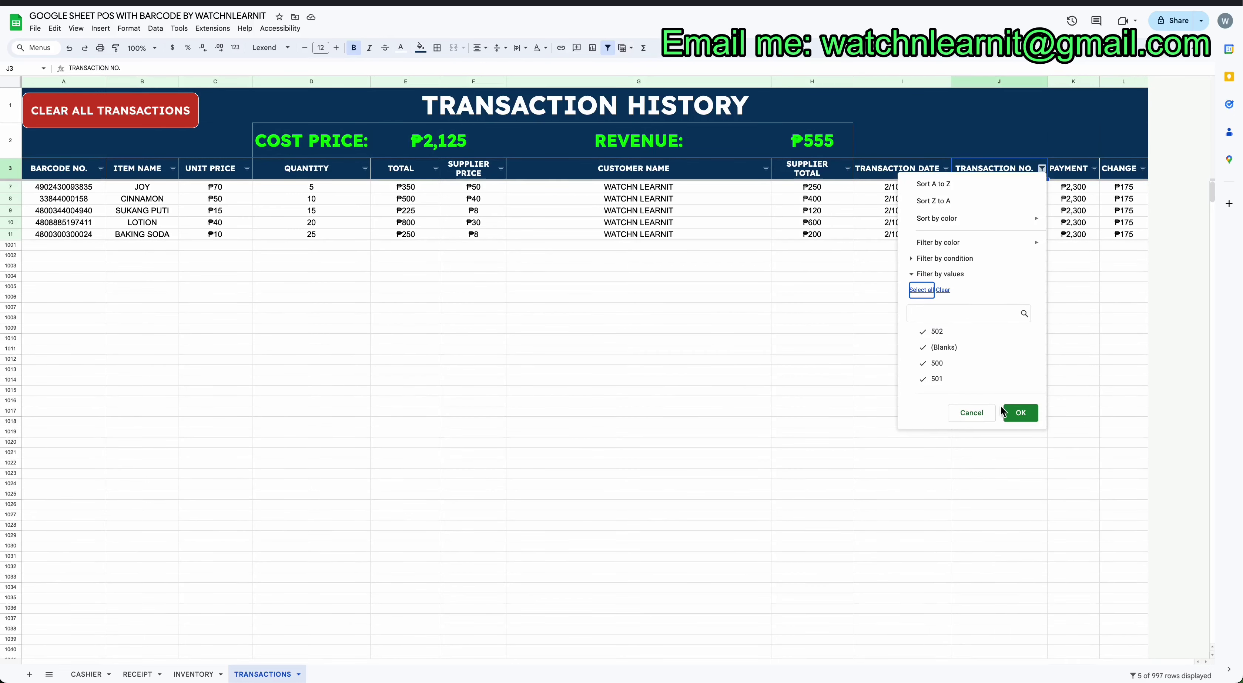
click(1021, 412)
click(838, 420)
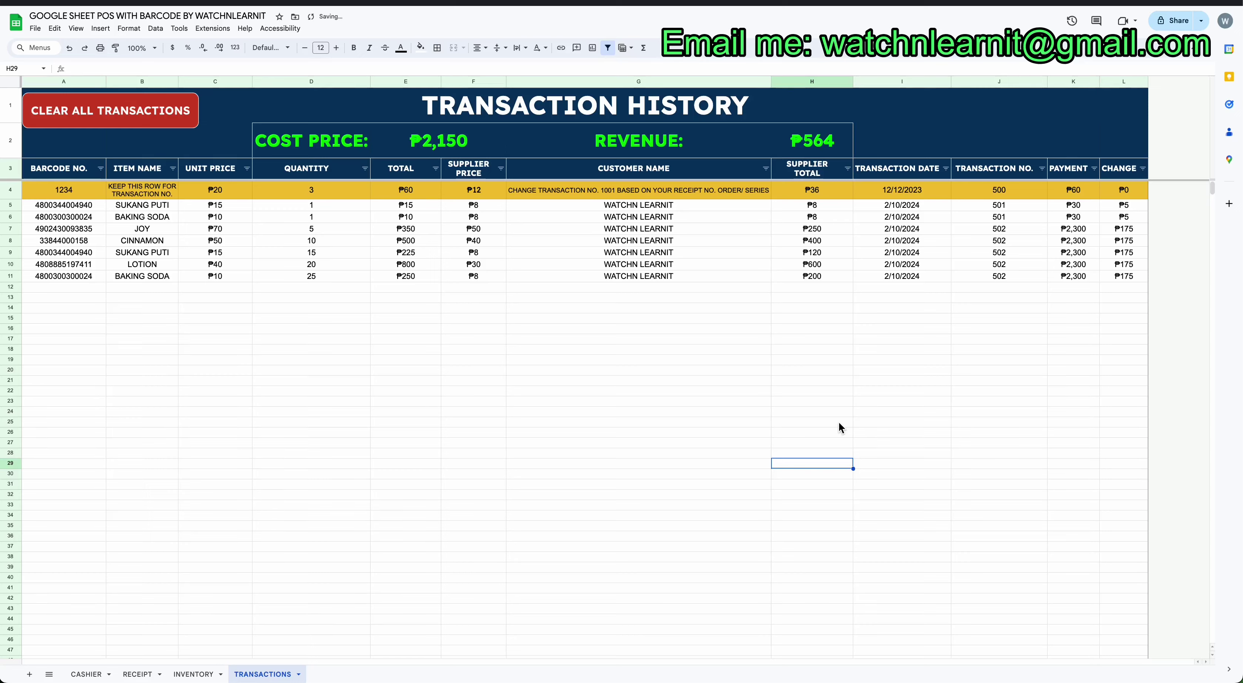
click(181, 113)
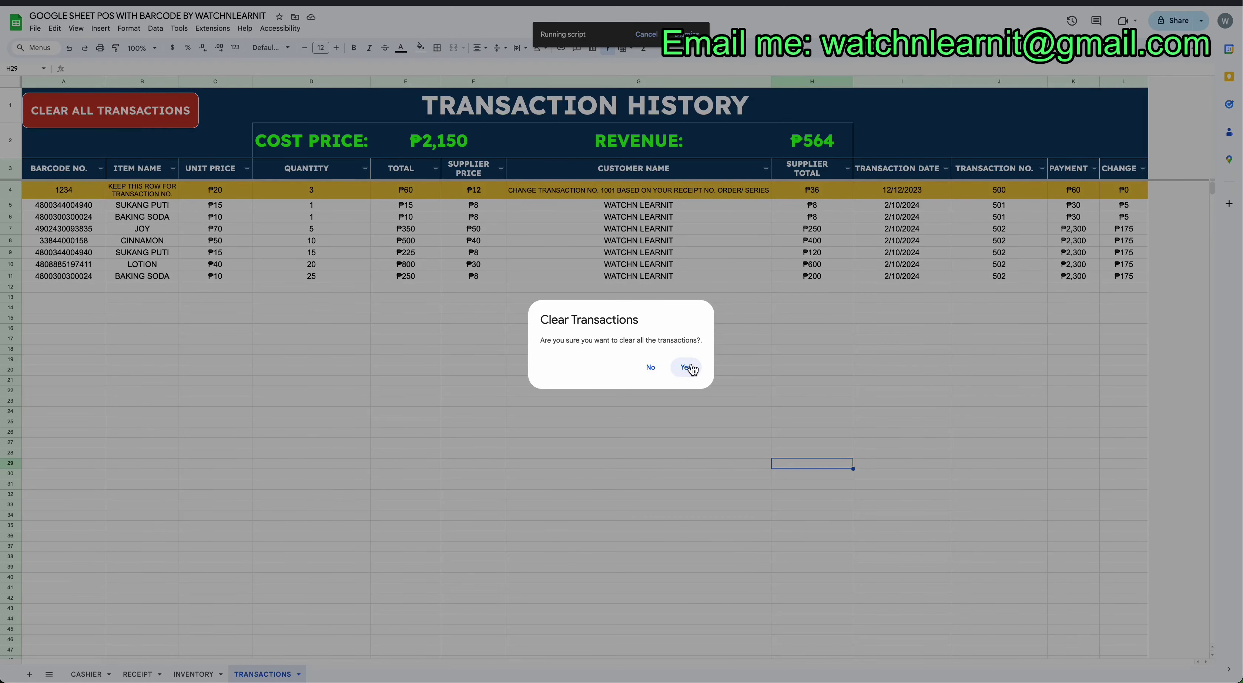
click(690, 365)
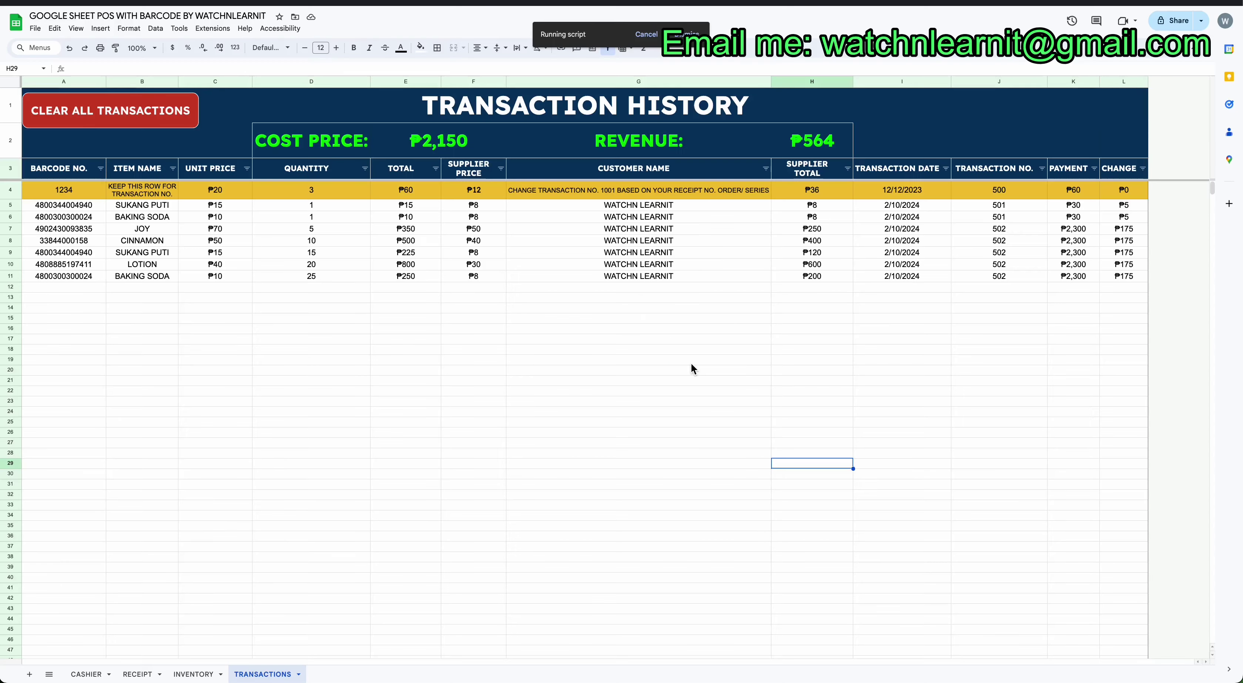